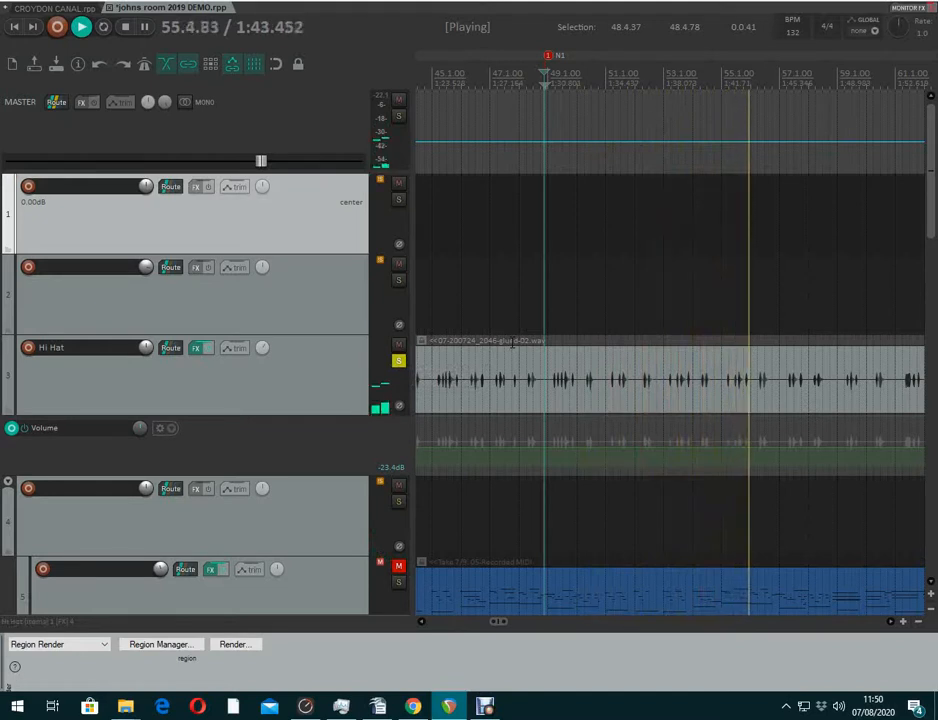
Raise the Hi Hat volume envelope to about -21 dB and unsolo the Hi Hat track
drag(488, 444, 489, 436)
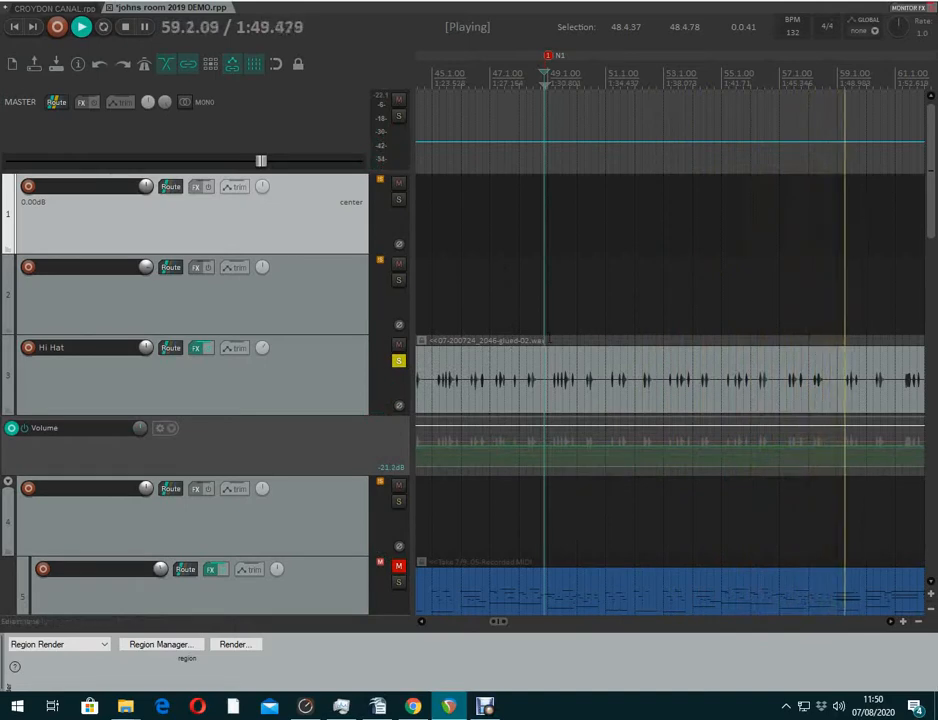
click(419, 368)
click(401, 364)
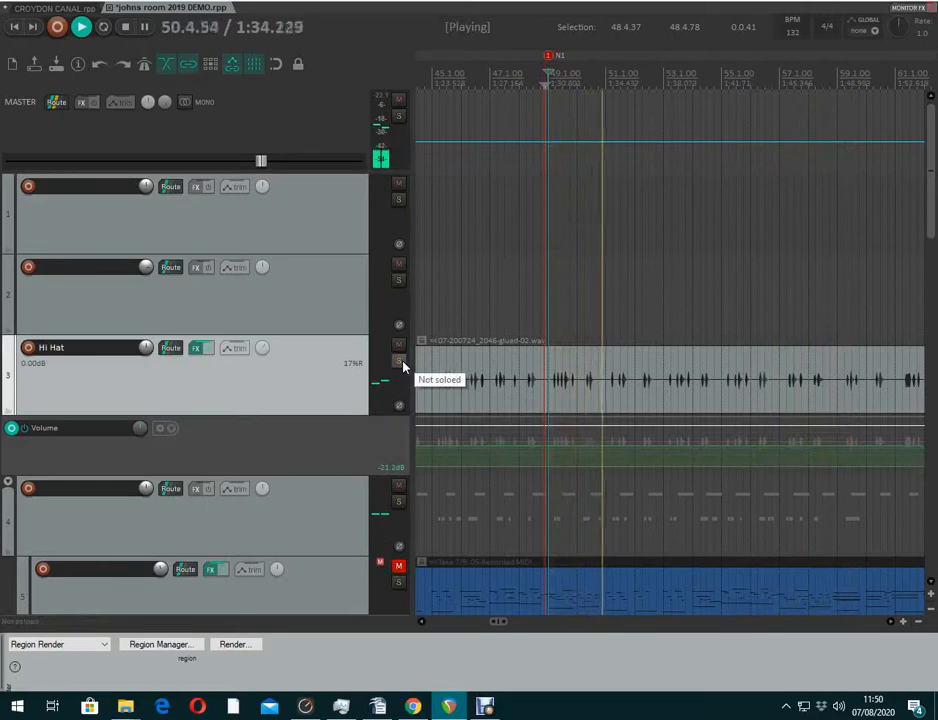
Re-solo the Hi Hat track and stop playback
click(399, 362)
key(space)
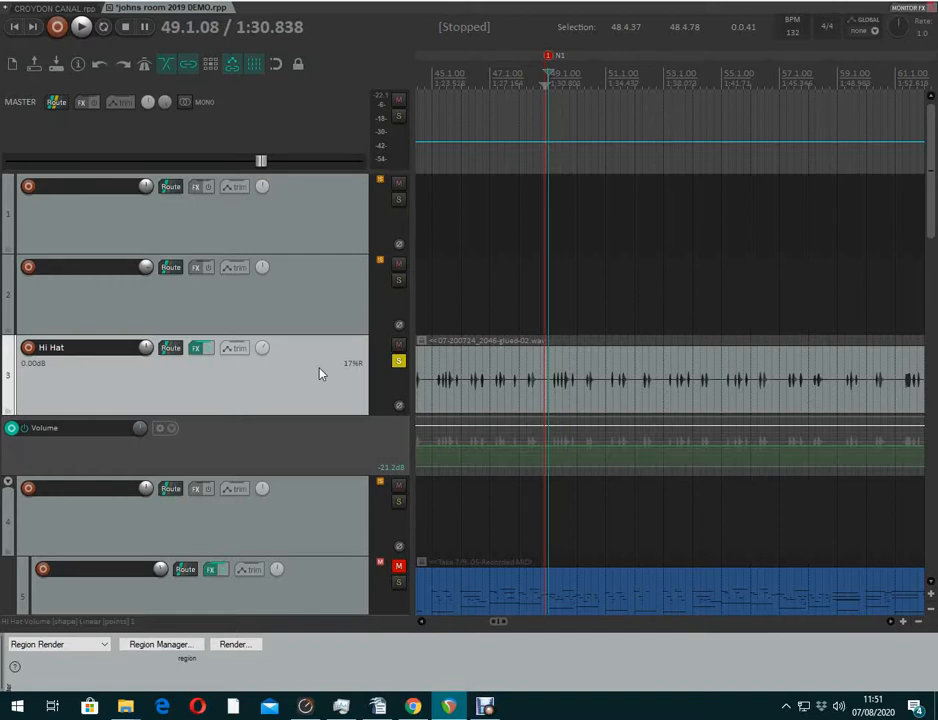
Duplicate the Hi Hat track and pan the copy 40% left
key(ctrl+alt+d)
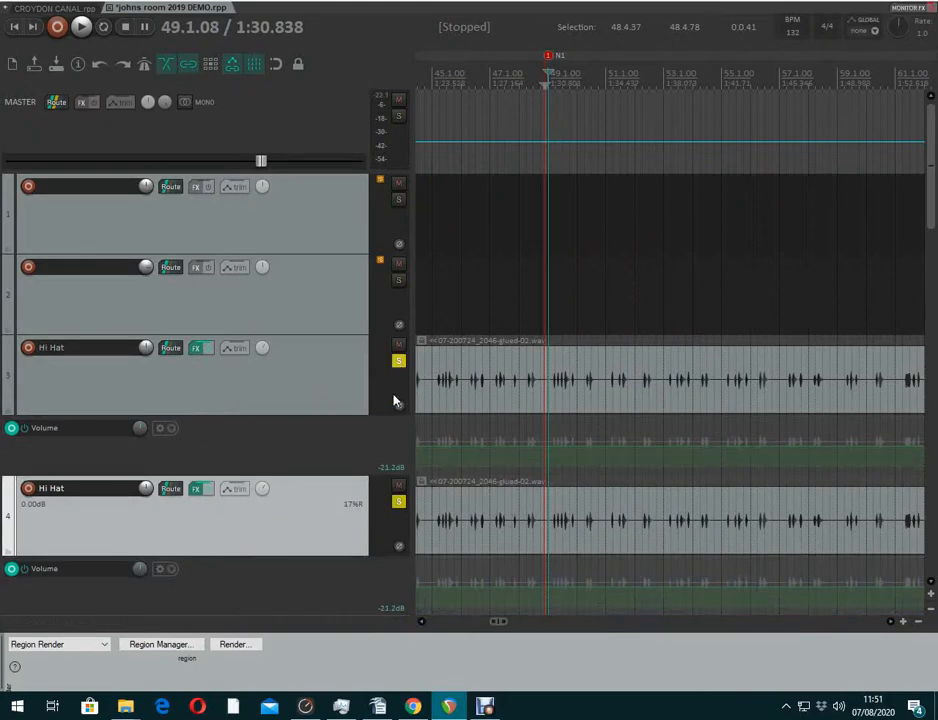
mouse_move(263, 490)
scroll(263, 490, down, 10)
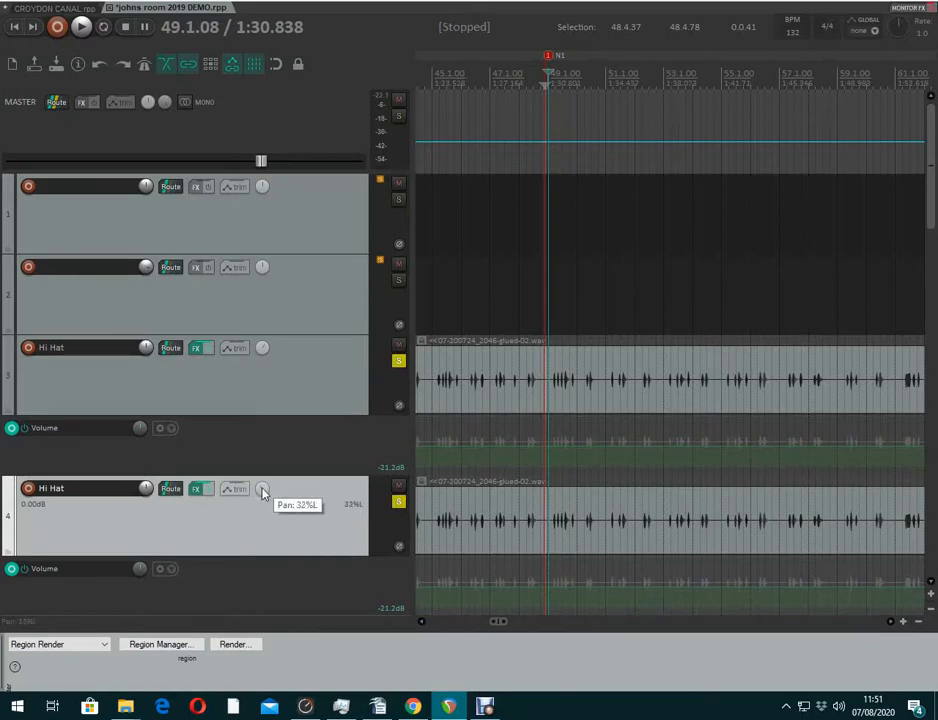
scroll(263, 490, down, 1)
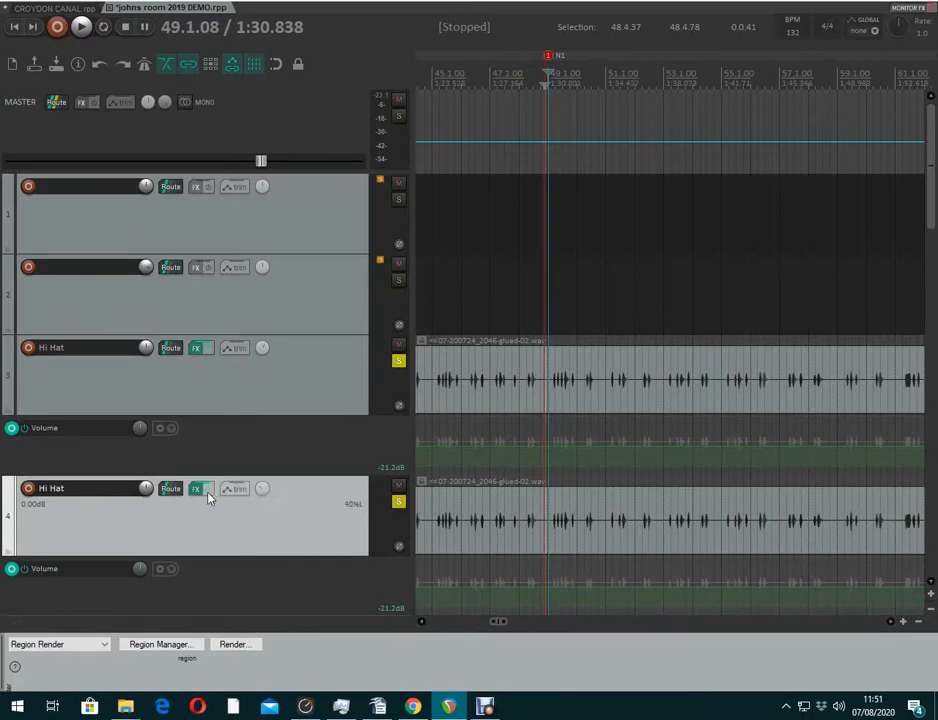
Add TDR Nova to the duplicate track's FX chain
click(198, 490)
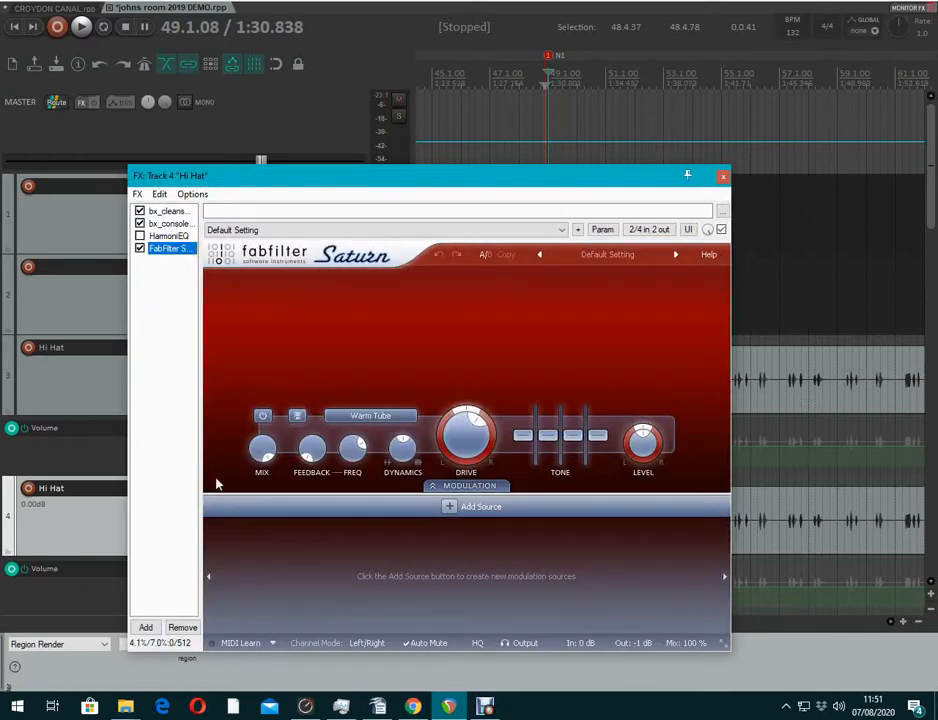
click(146, 628)
text(noval)
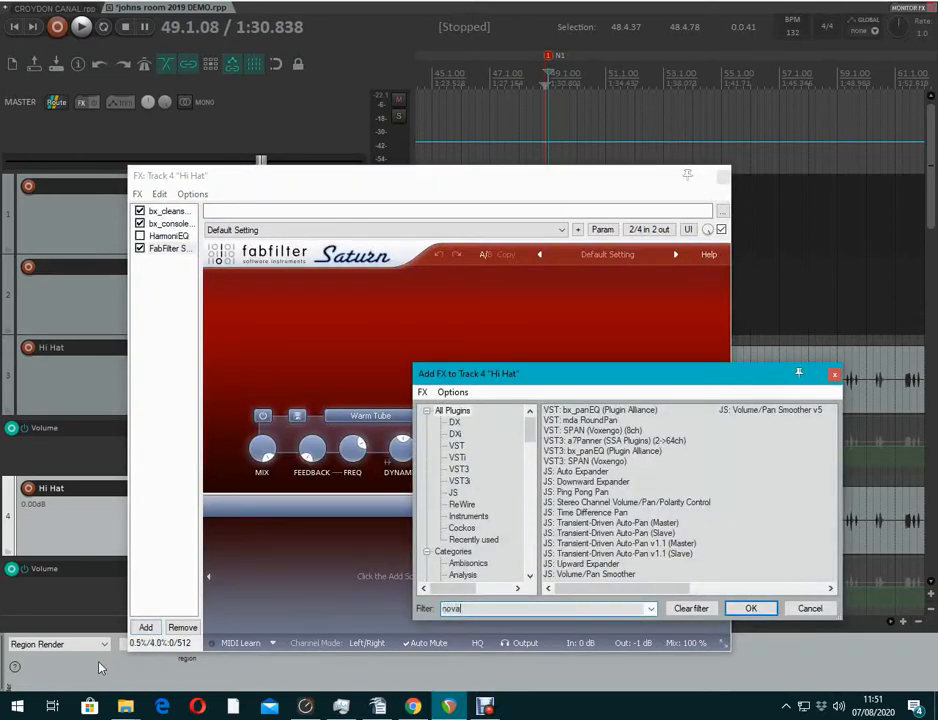
key(BackSpace)
key(Return)
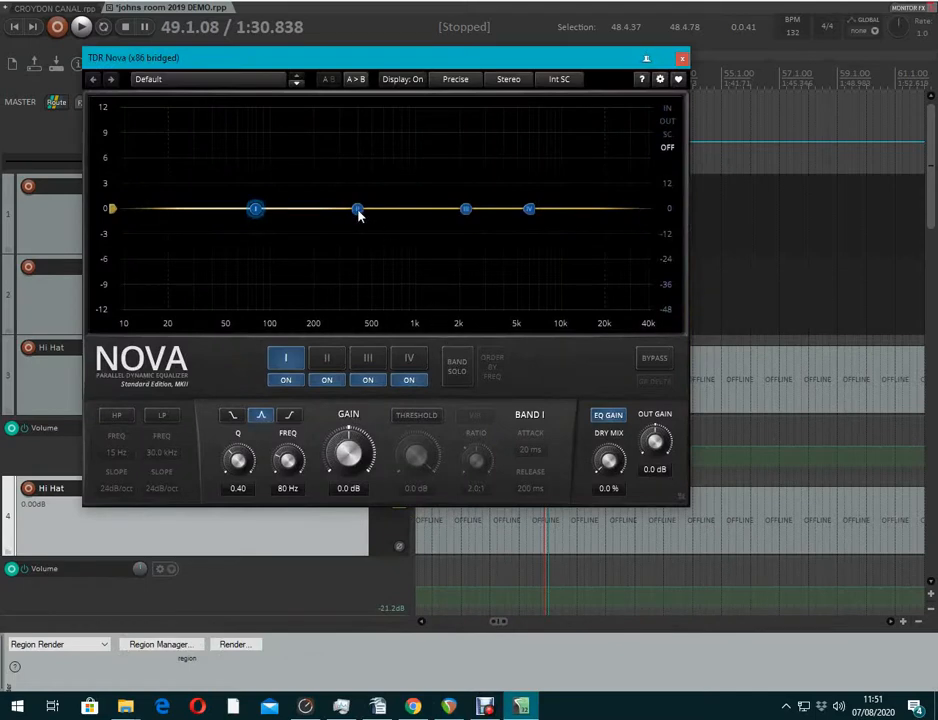
Shape a gentle Nova Band II bell boost near 1.8 kHz while auditioning playback
drag(359, 210, 515, 160)
drag(554, 60, 486, 516)
key(space)
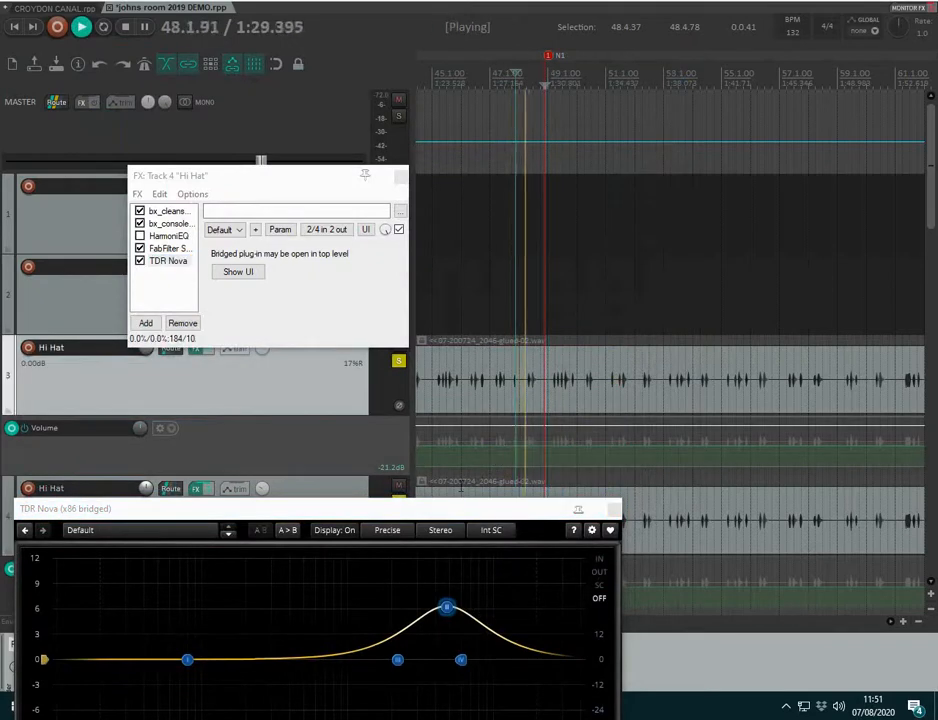
drag(412, 516, 472, 280)
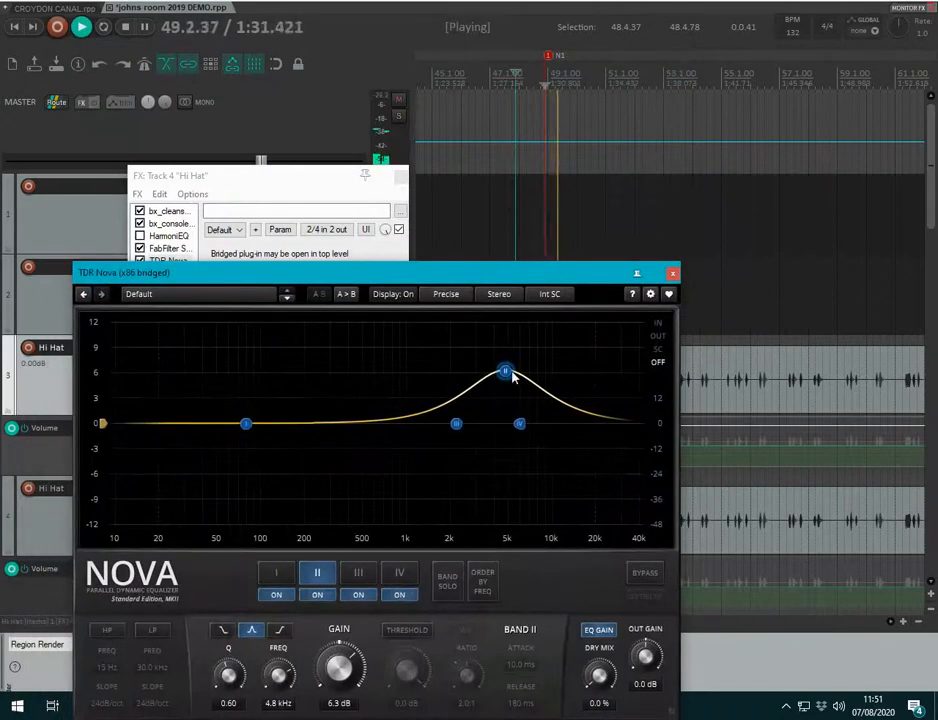
drag(505, 372, 444, 398)
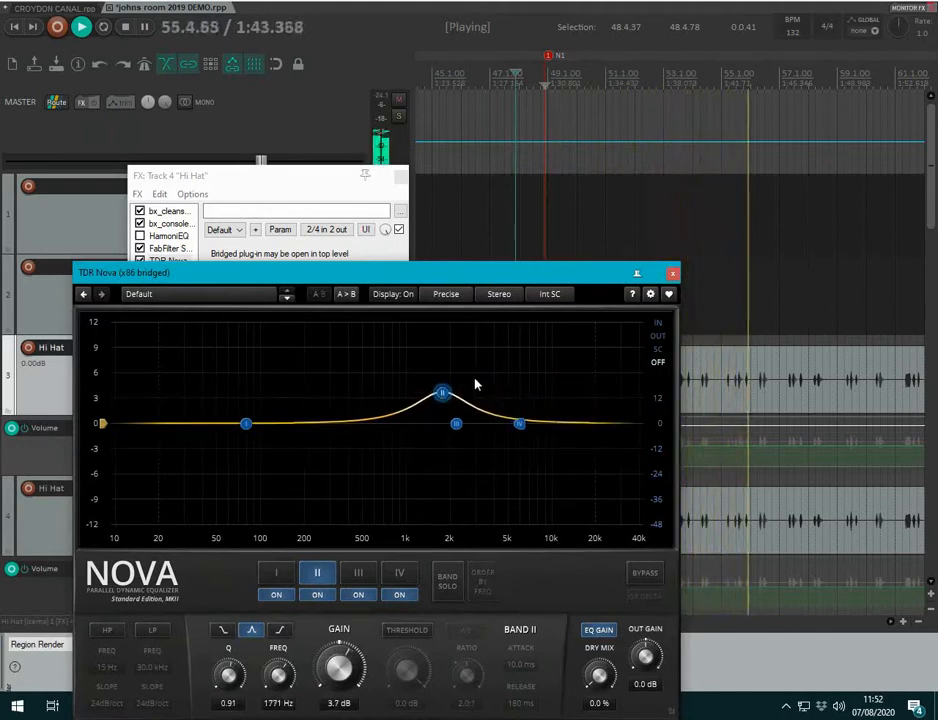
click(673, 273)
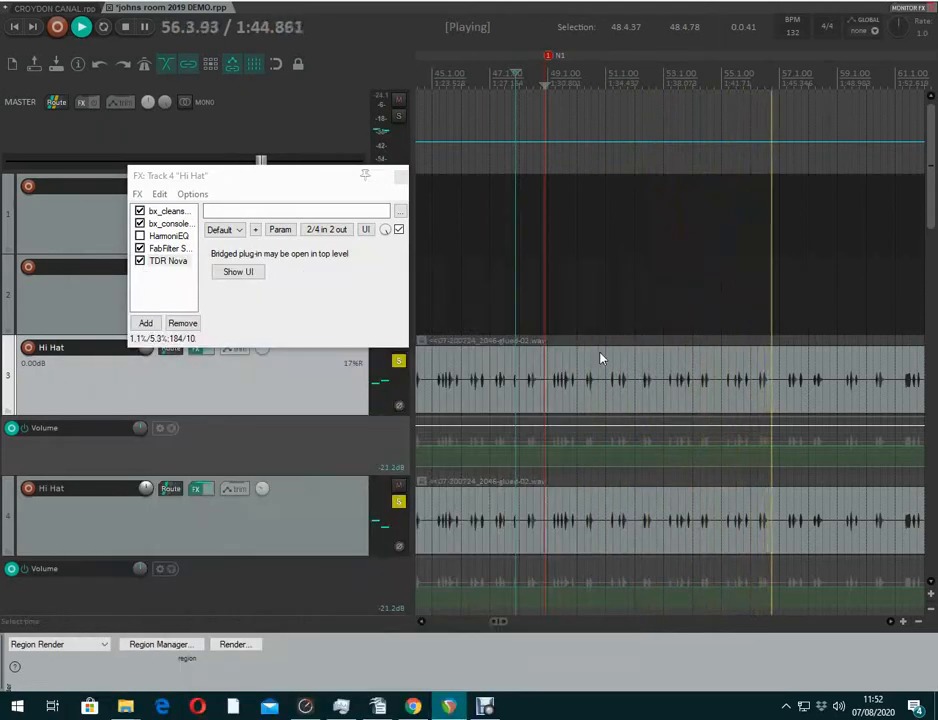
key(space)
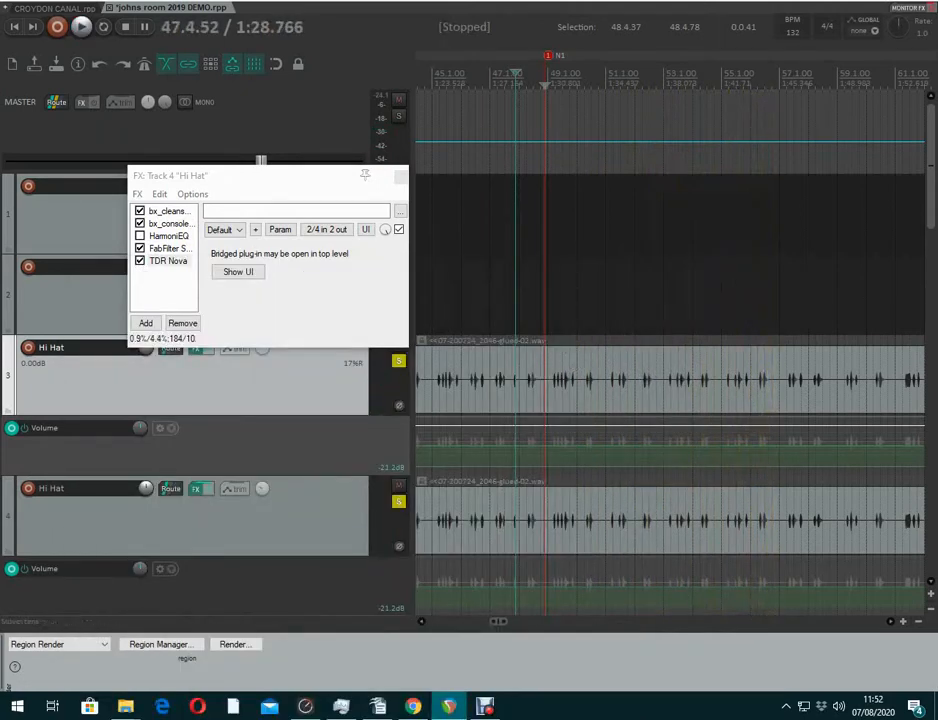
Close the copy's FX chain and delete the duplicate Hi Hat track (track 4), confirming with Yes
click(401, 177)
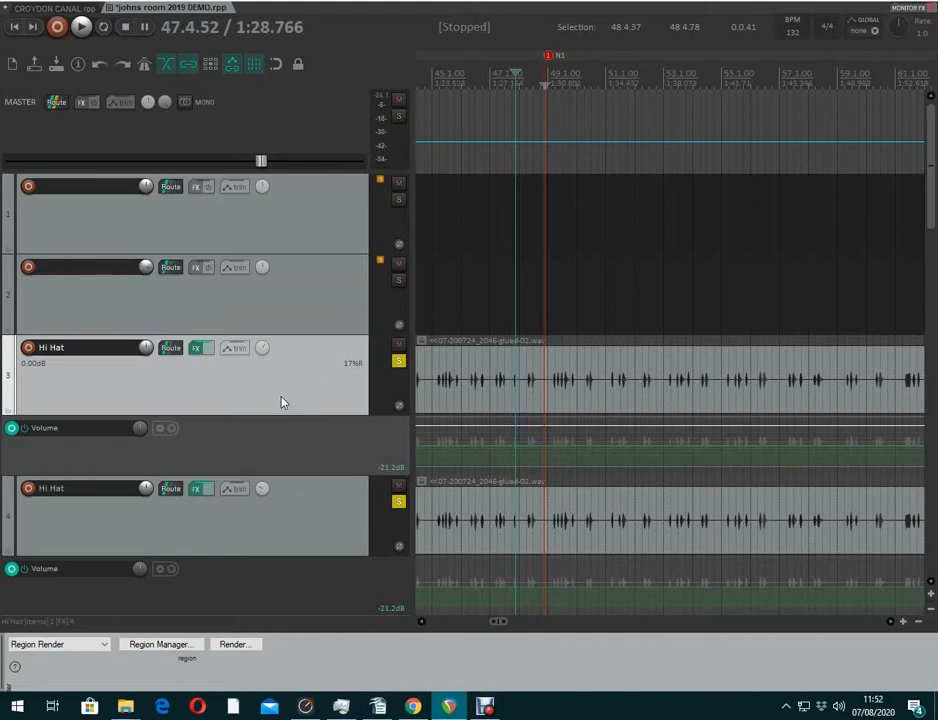
click(293, 521)
click(287, 404)
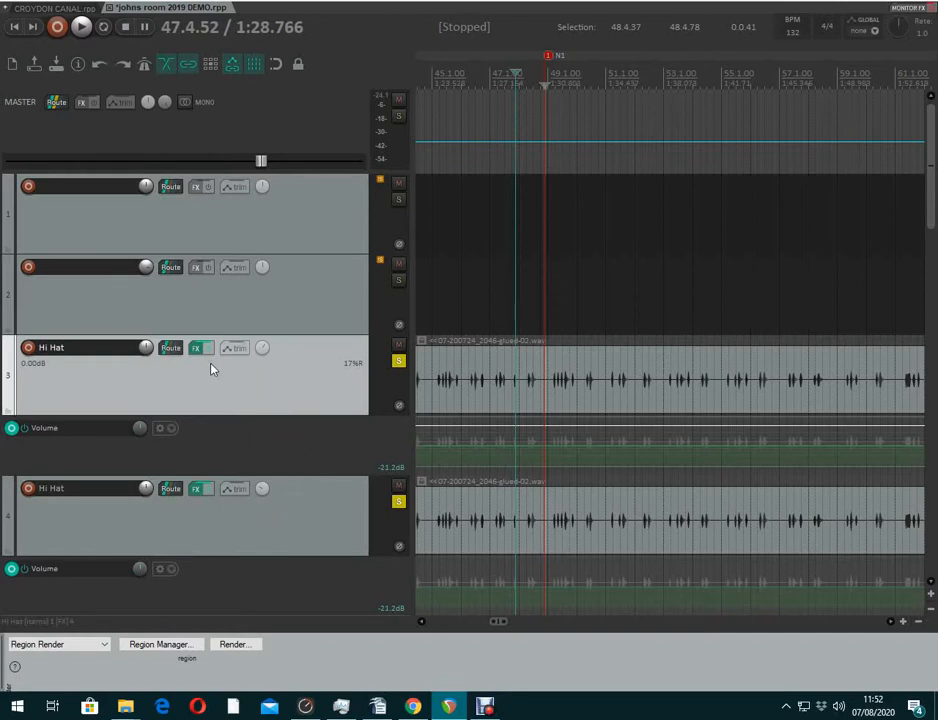
mouse_move(197, 351)
click(264, 520)
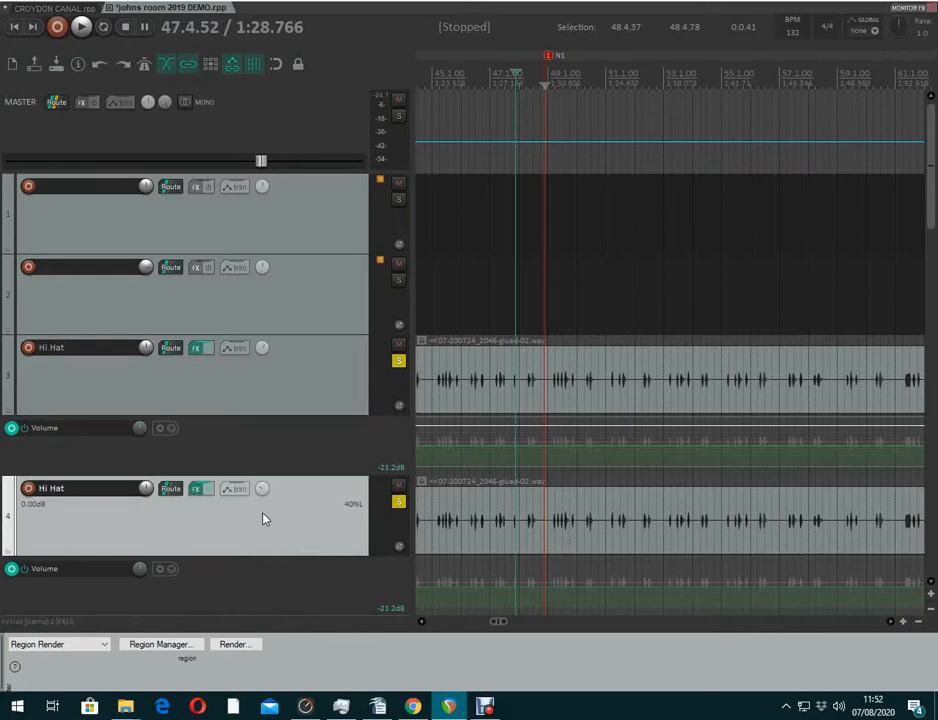
key(Delete)
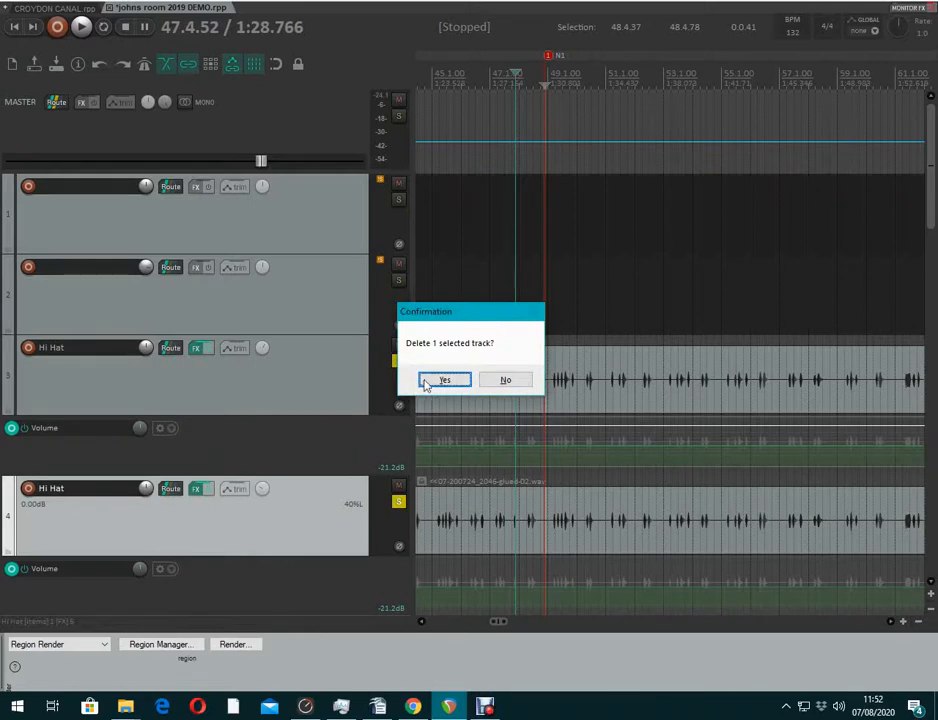
click(432, 382)
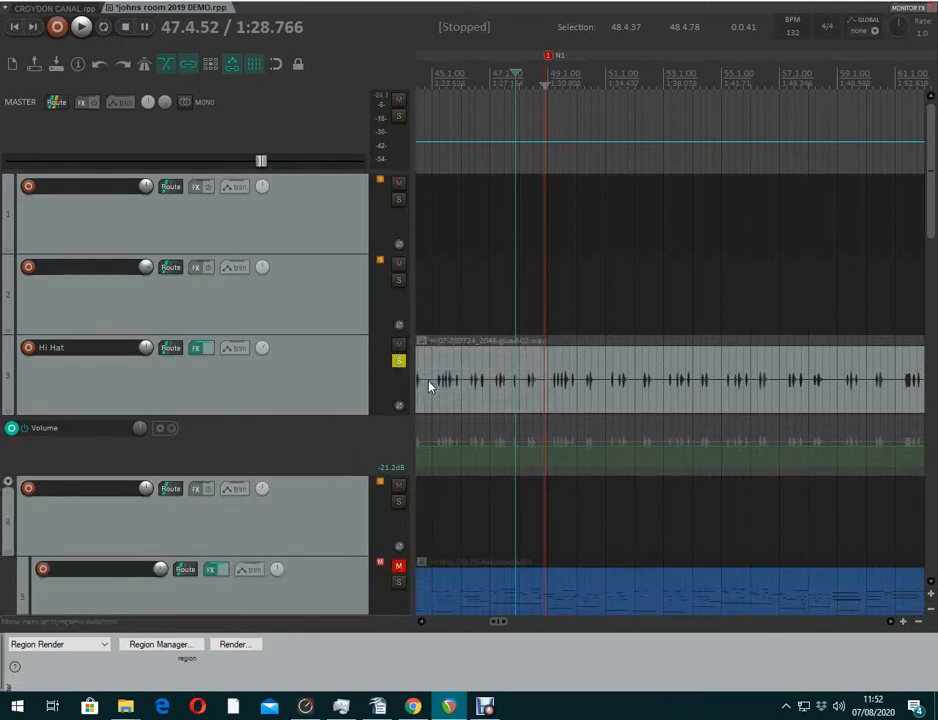
Add the VST3 bx_panEQ plugin to the original Hi Hat track's FX chain
click(196, 353)
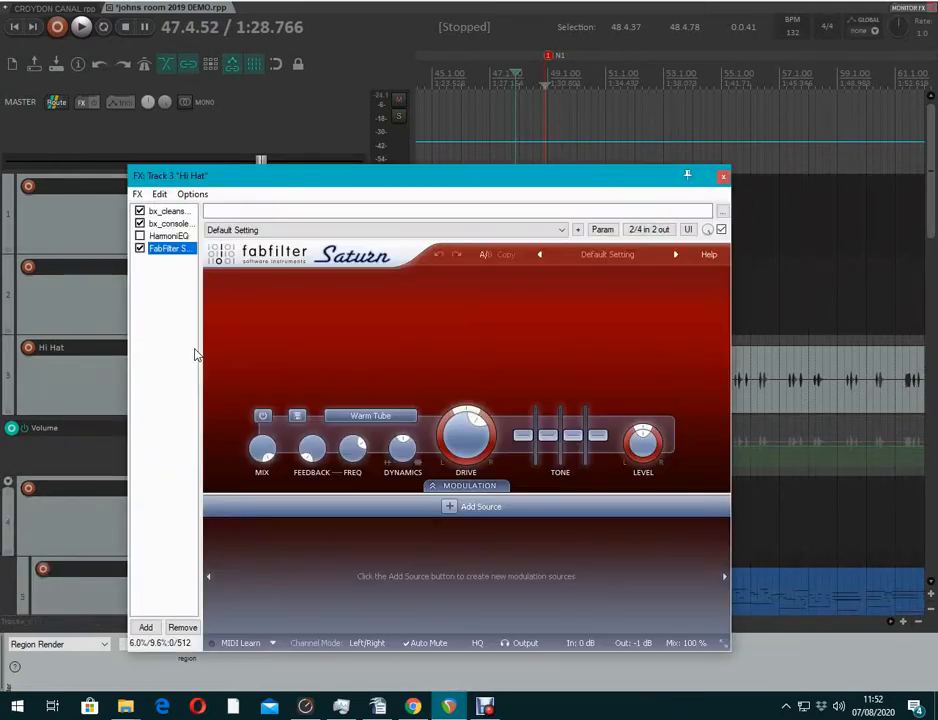
click(146, 627)
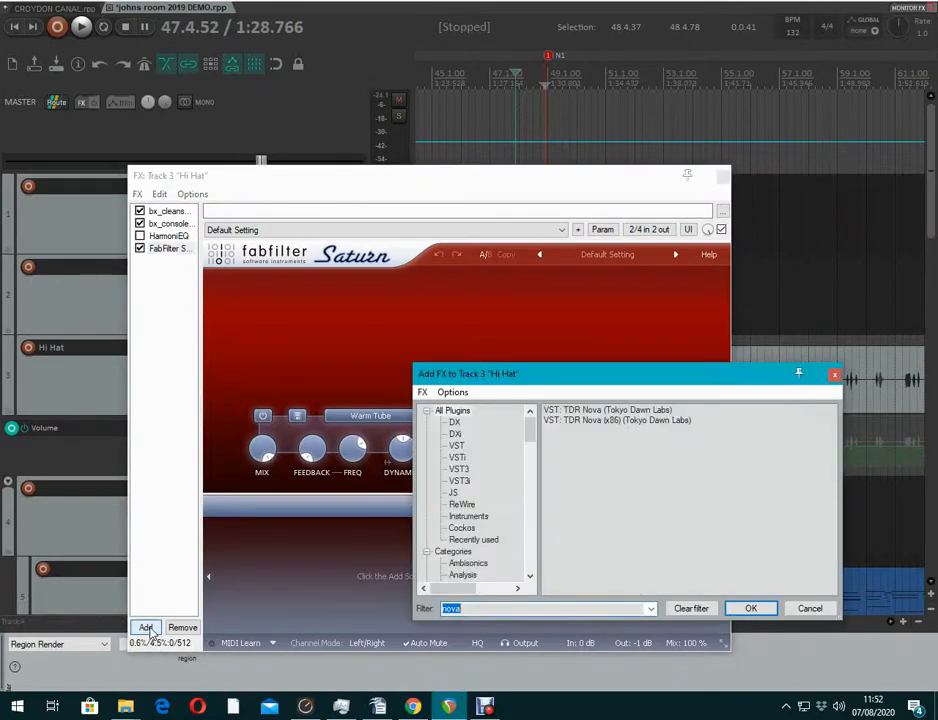
text(paneq)
click(572, 421)
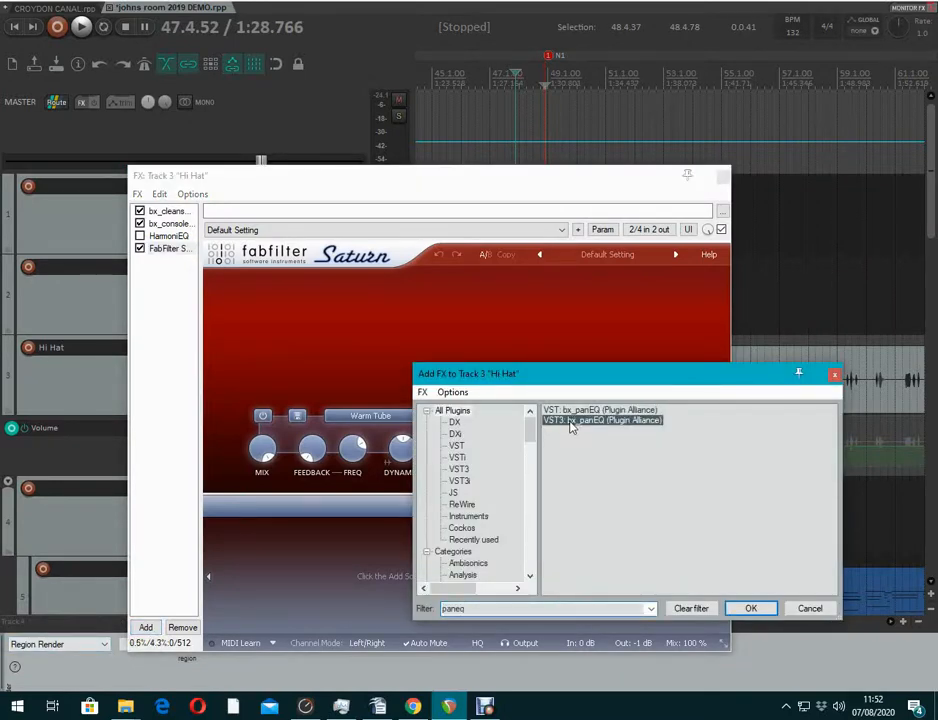
double_click(572, 424)
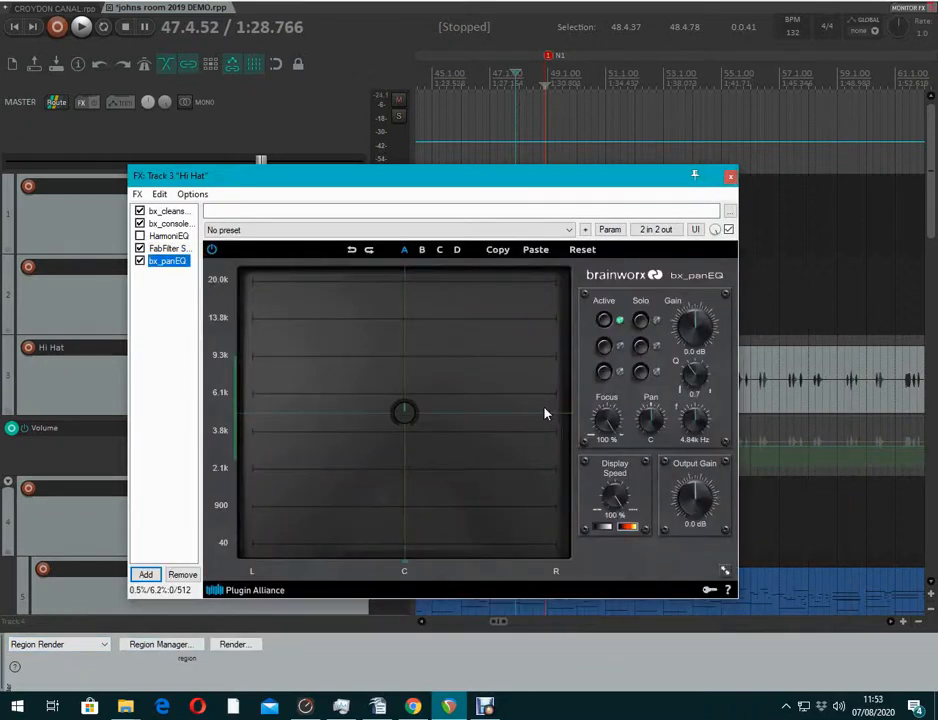
Drag band 1 to about 48 L, 10.33 kHz and switch on band 2
drag(404, 412, 362, 419)
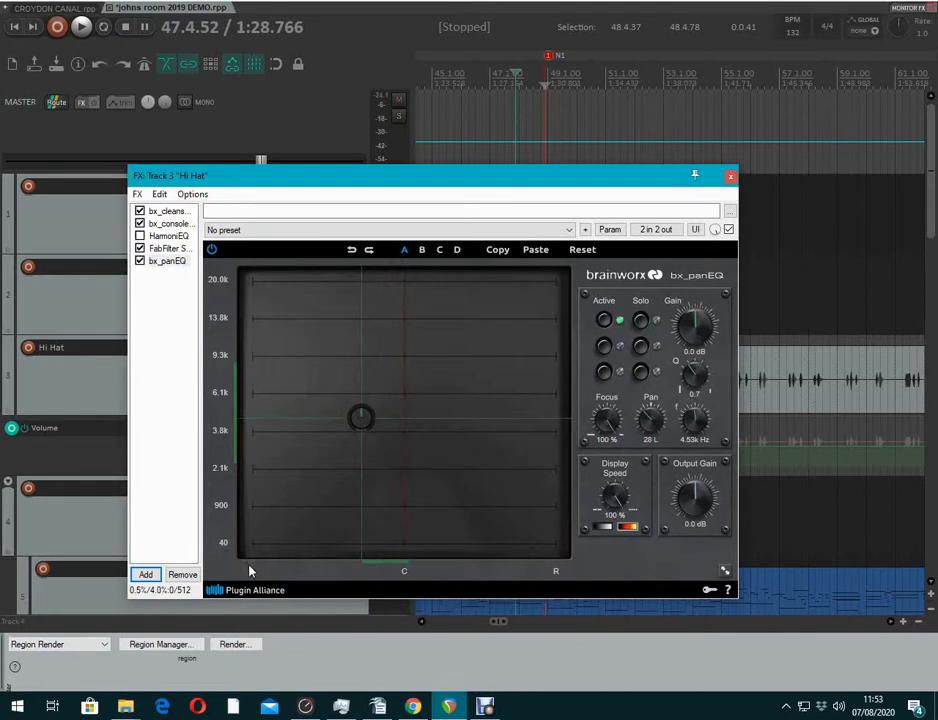
drag(357, 418, 333, 352)
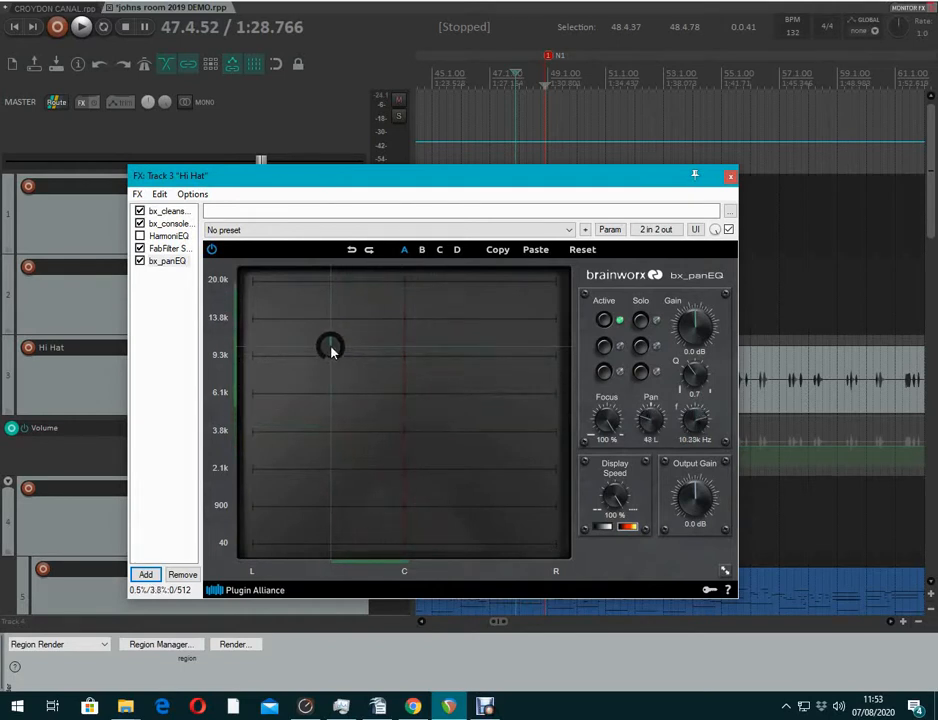
click(603, 345)
Turn bands 2 and 3 off, then set band 1 to 47 L, 5.64 kHz, +5.8 dB, Q 0.4
click(603, 371)
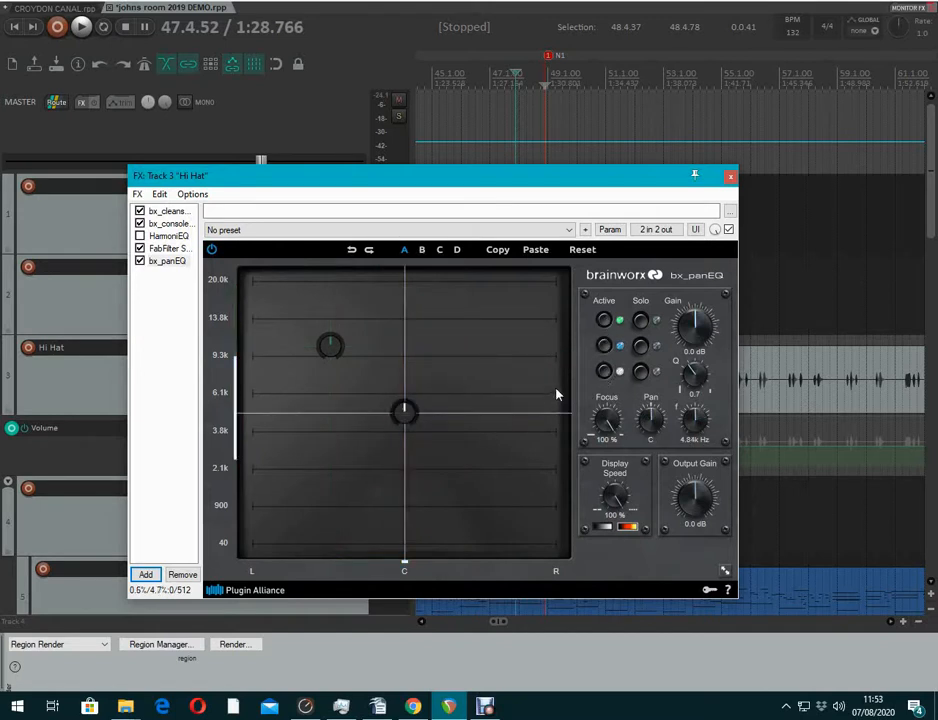
click(603, 371)
click(604, 345)
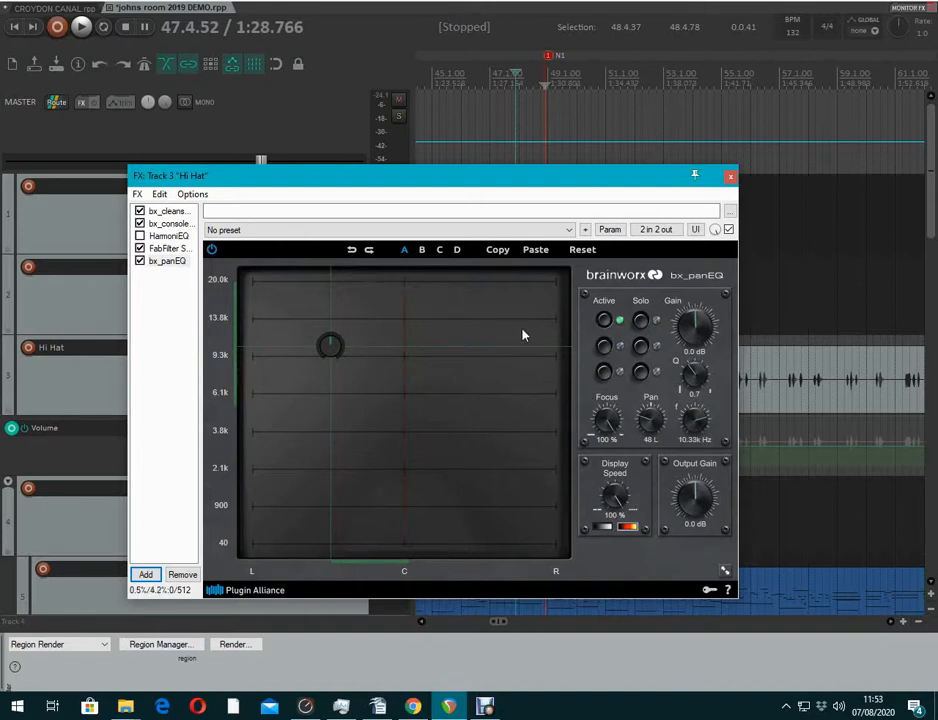
drag(333, 346, 473, 354)
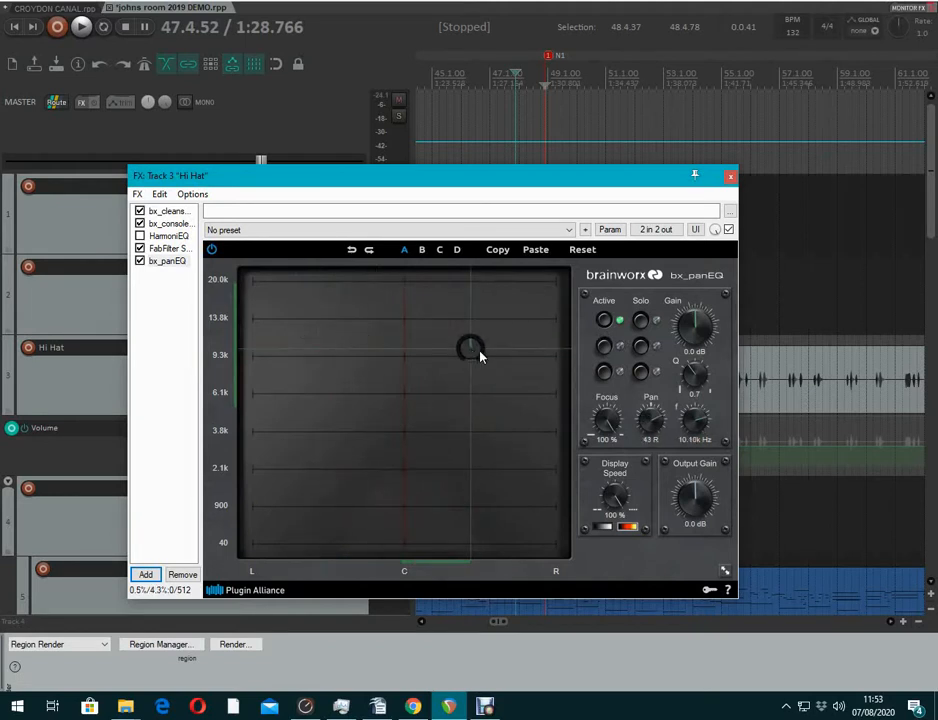
mouse_move(695, 326)
mouse_down()
mouse_move(689, 300)
mouse_move(693, 345)
mouse_move(683, 356)
mouse_move(691, 321)
mouse_up()
drag(473, 356, 334, 403)
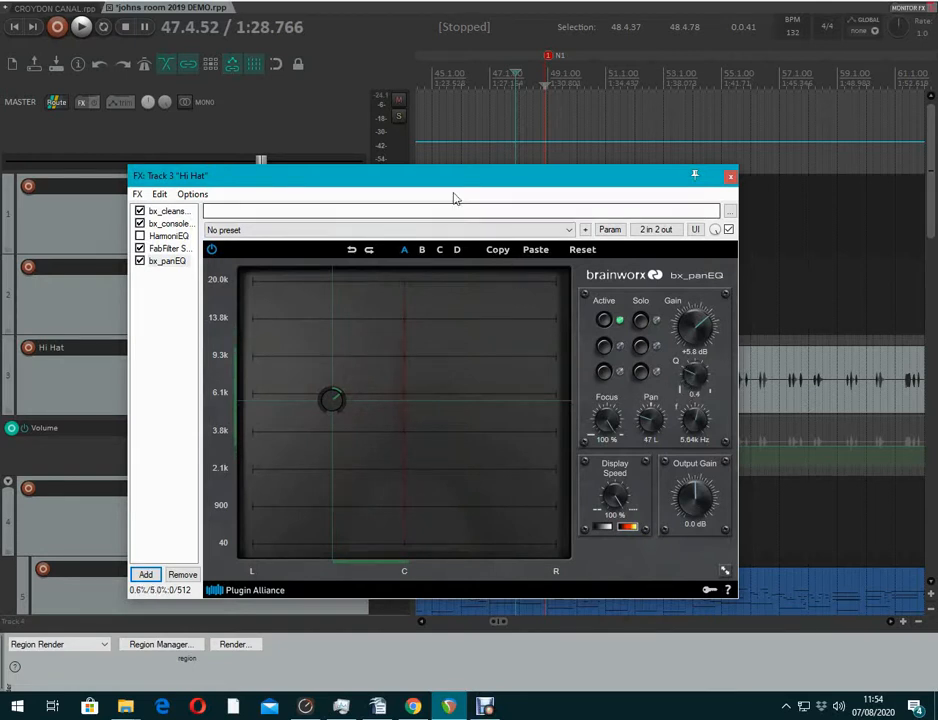
During playback, narrow band 1's Q and pan it to 72 L, A/B-comparing with bypass
key(space)
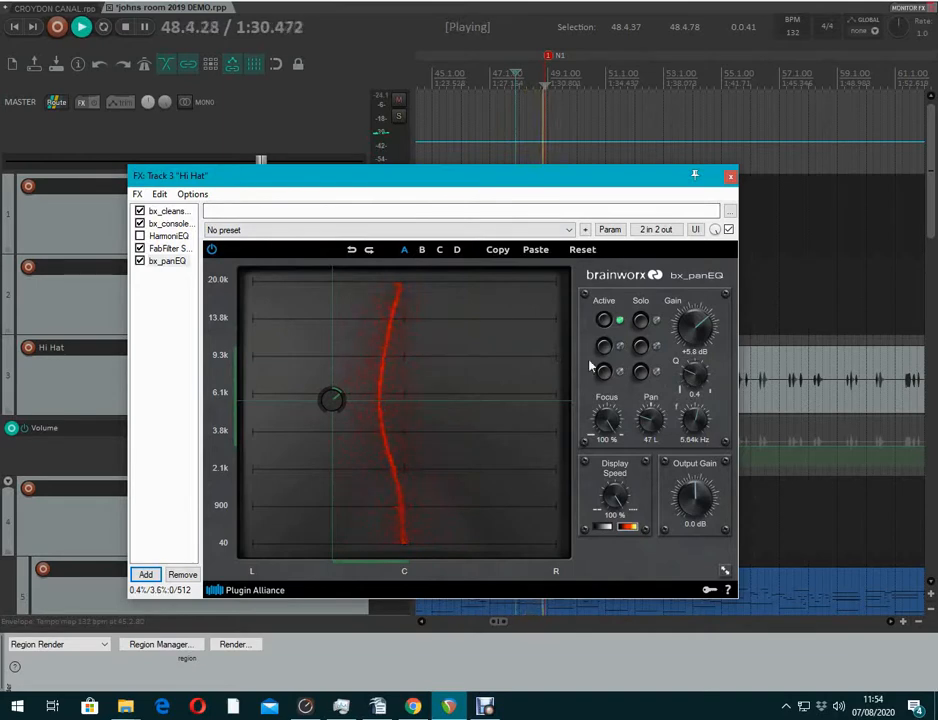
mouse_move(690, 371)
mouse_down()
mouse_move(688, 347)
mouse_move(680, 377)
mouse_up()
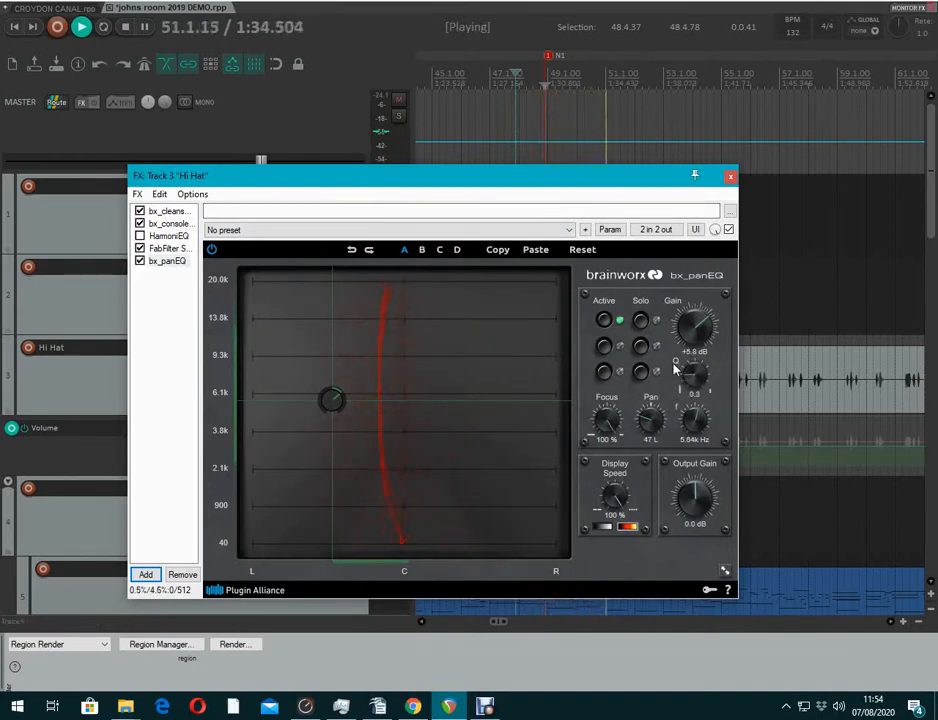
drag(333, 402, 294, 405)
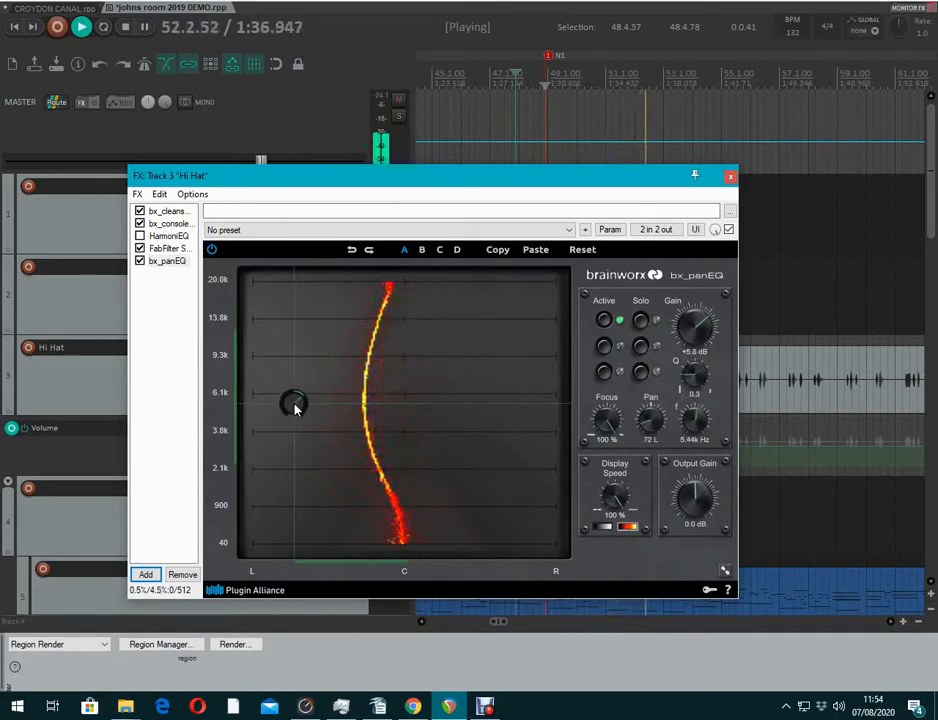
click(140, 261)
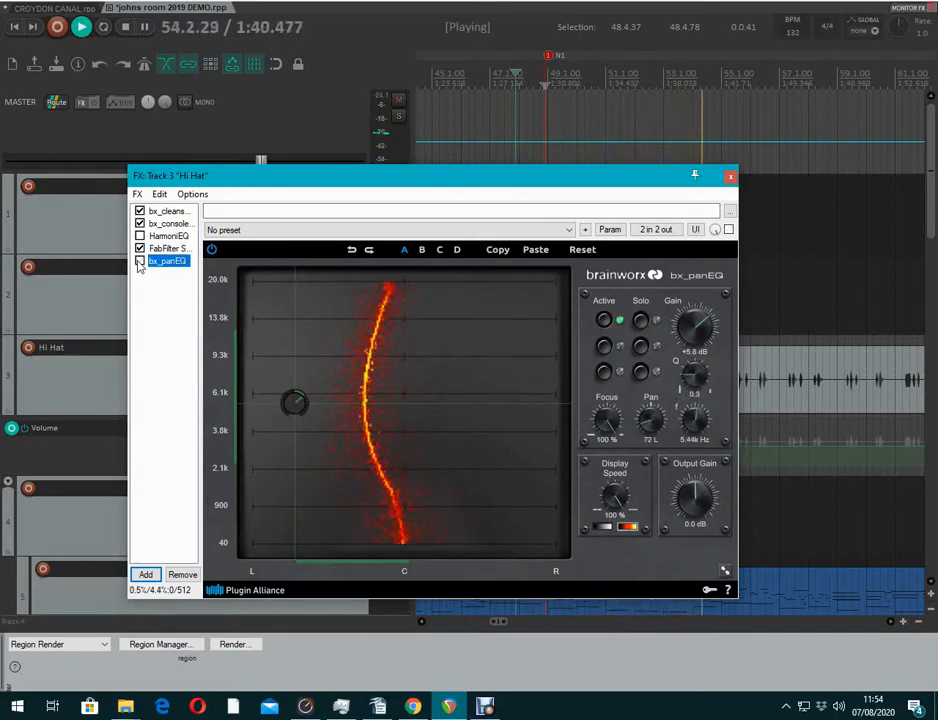
click(140, 261)
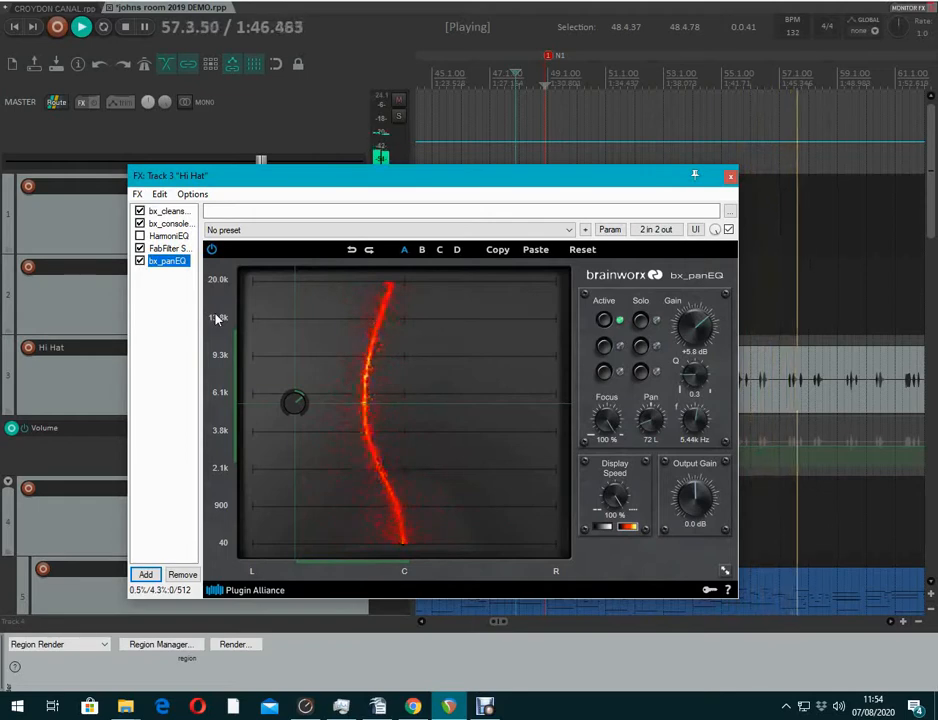
key(space)
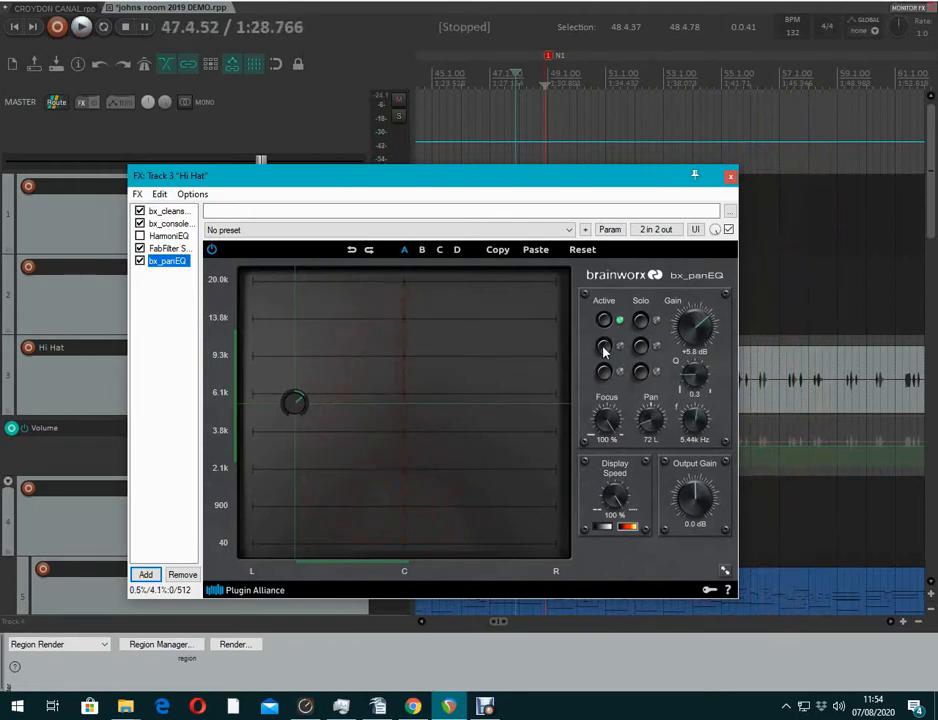
Activate band 2 at 8.43 kHz, panned 27 R, with +2.8 dB gain
click(604, 346)
drag(405, 413, 442, 374)
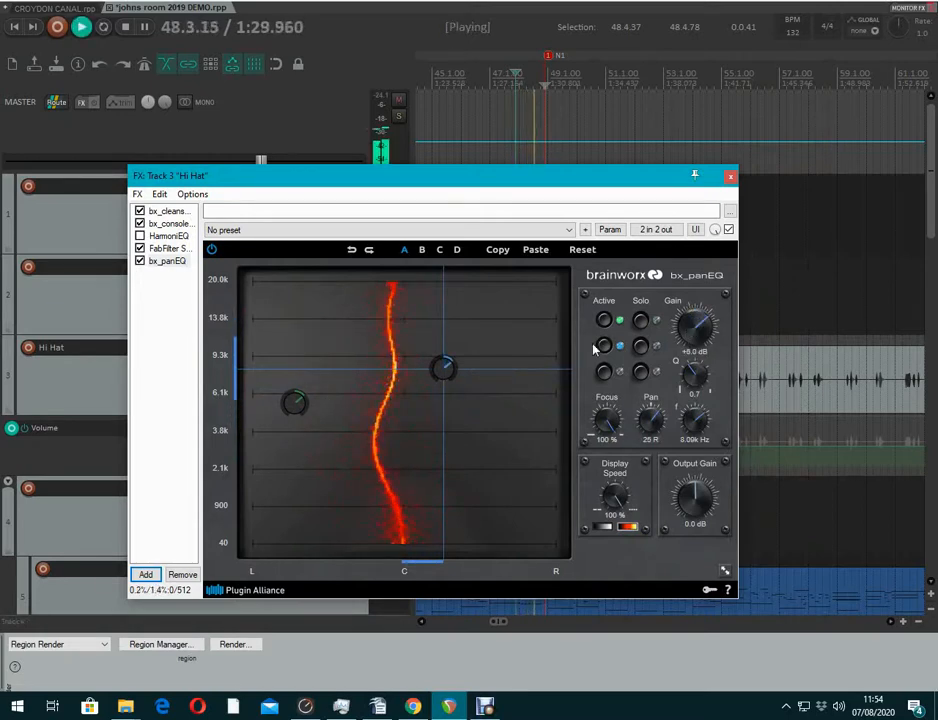
mouse_move(446, 372)
mouse_down()
mouse_move(450, 381)
mouse_move(448, 369)
mouse_move(433, 368)
mouse_move(448, 370)
mouse_up()
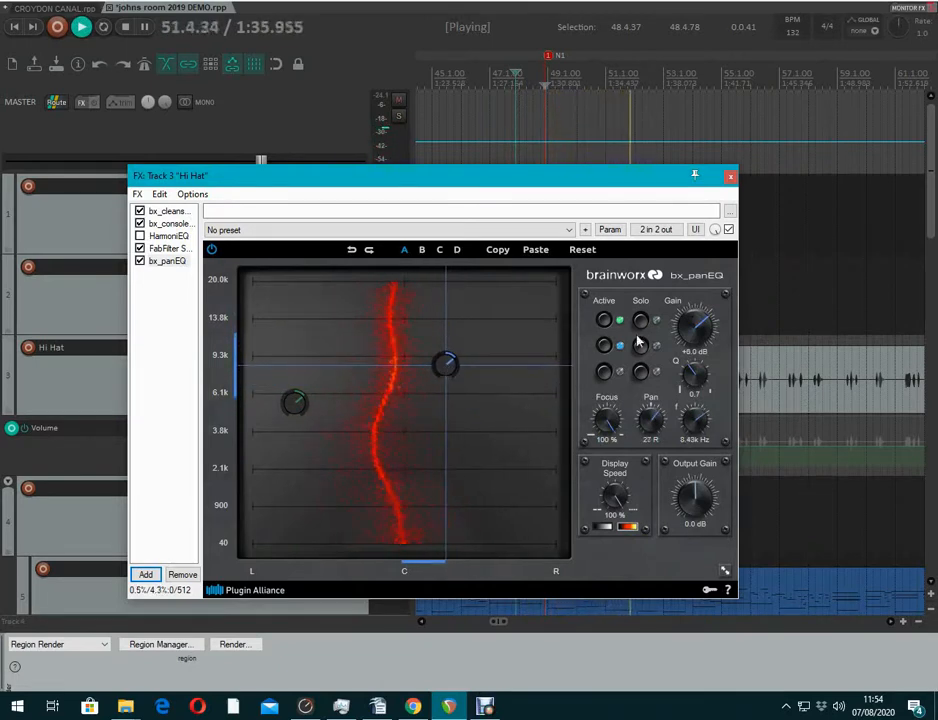
drag(685, 328, 685, 338)
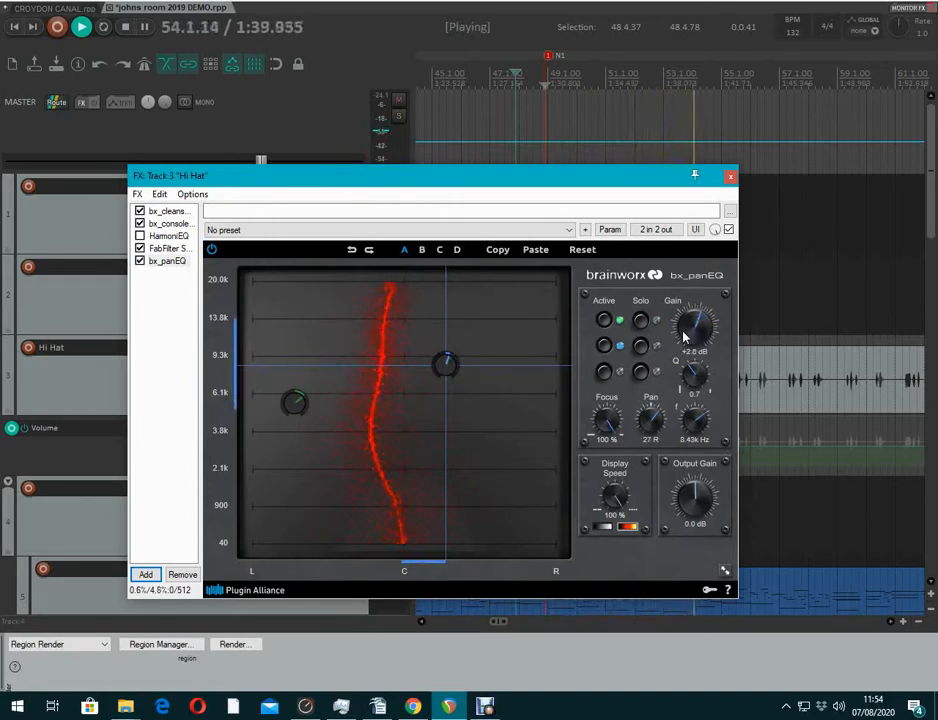
Lower bx_panEQ output to -3.2 dB, compare with bypass, and close the effects window
click(144, 264)
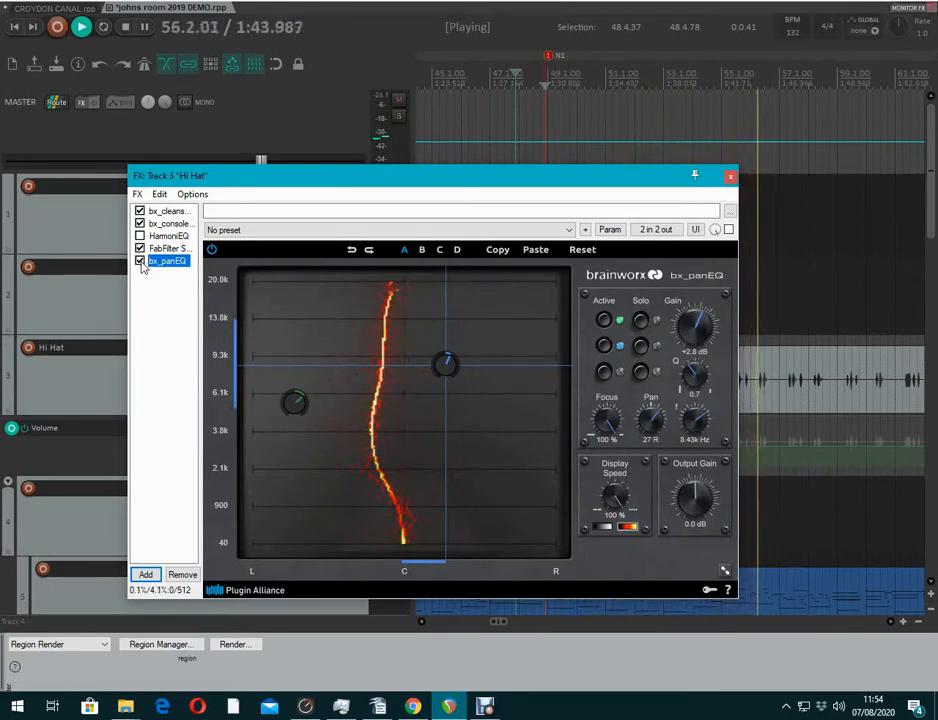
click(140, 262)
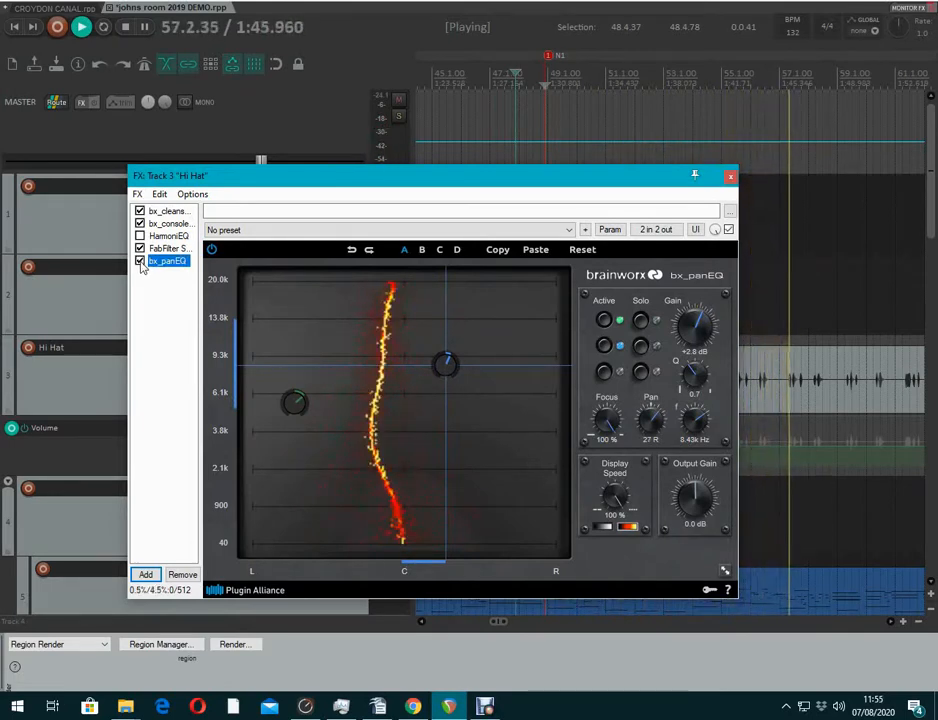
drag(691, 498, 689, 503)
key(space)
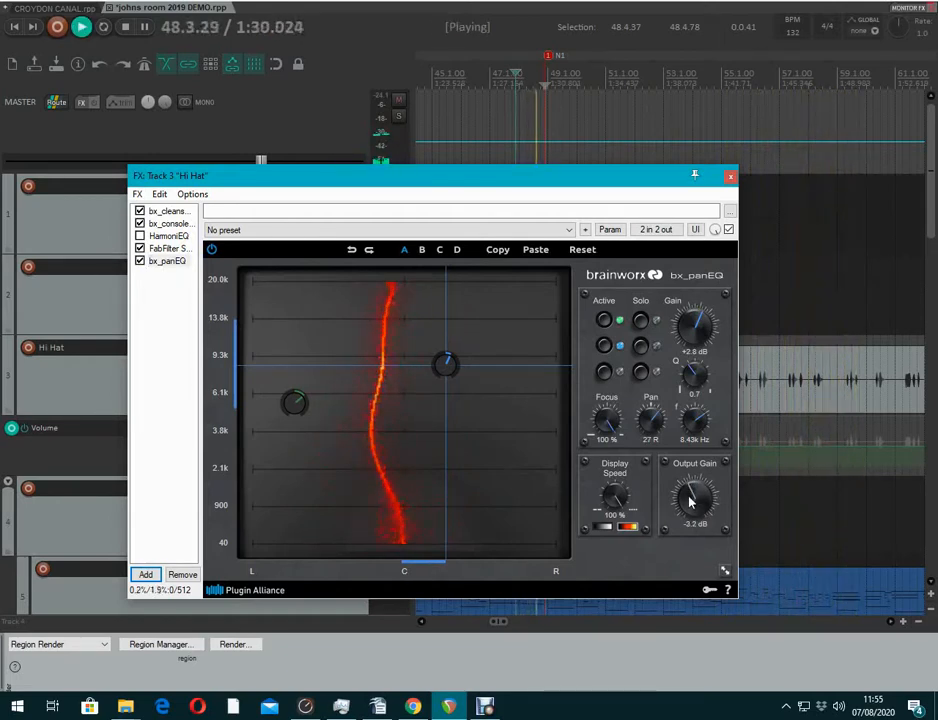
click(140, 261)
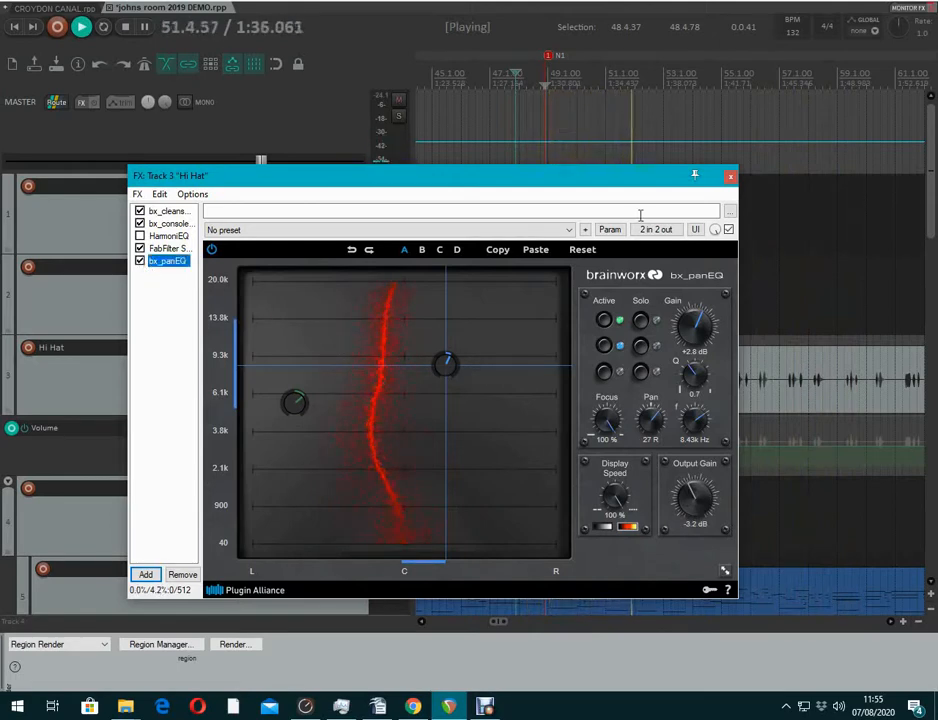
click(729, 177)
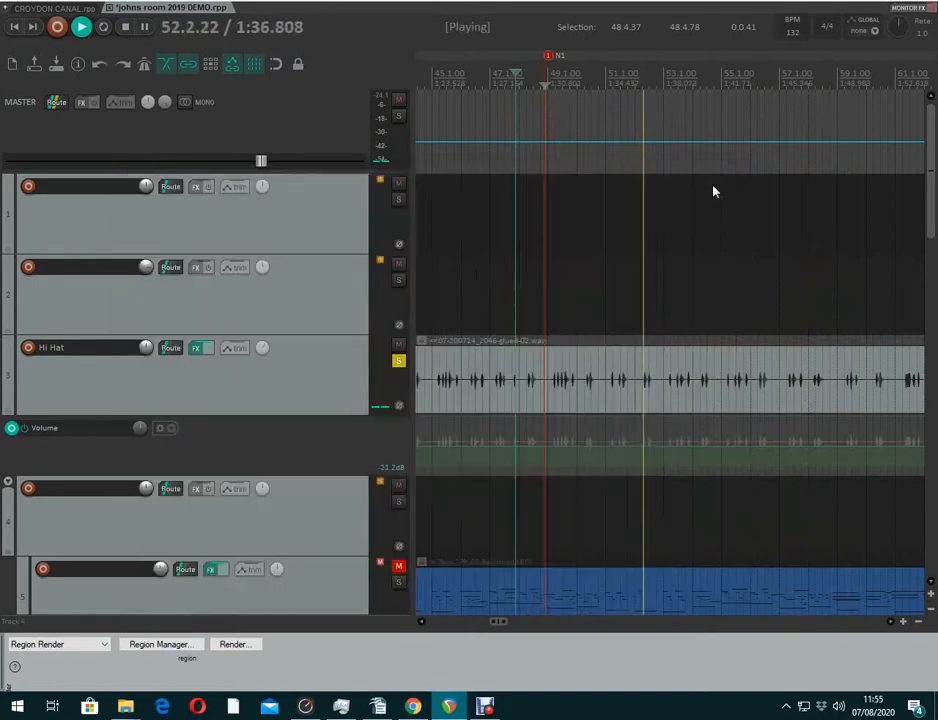
Unsolo the Hi Hat, audition the full mix with bx_panEQ re-enabled, then reopen the FX chain
key(space)
click(399, 362)
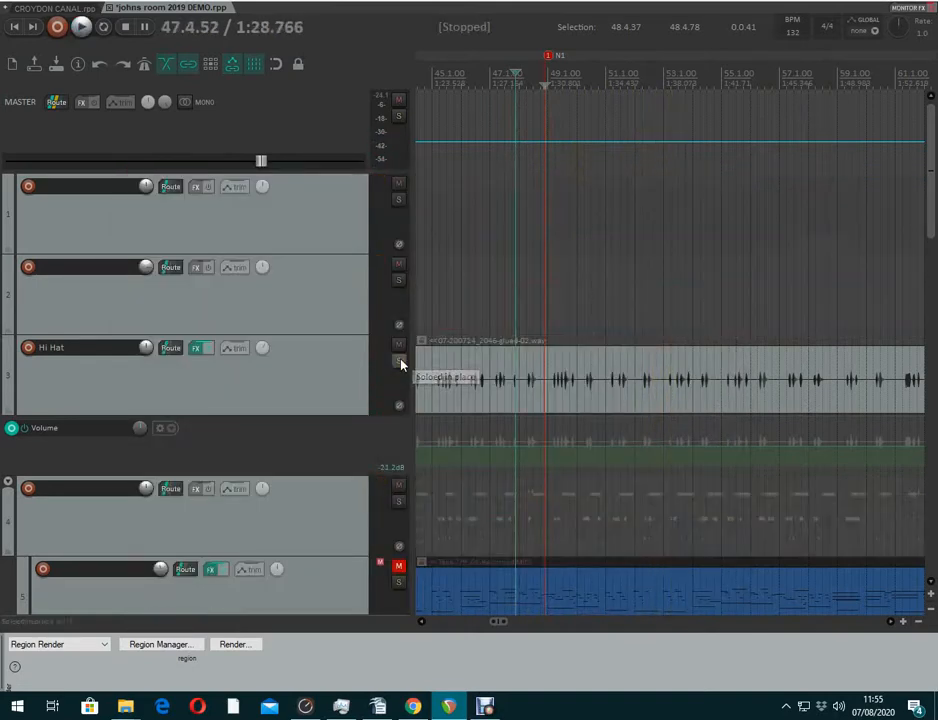
key(space)
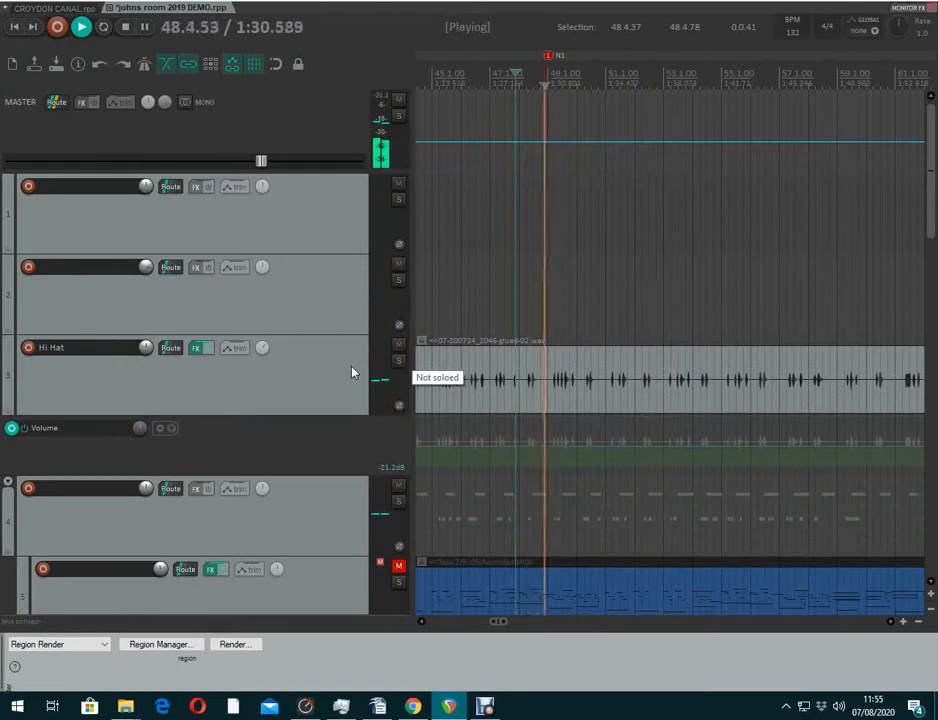
click(196, 349)
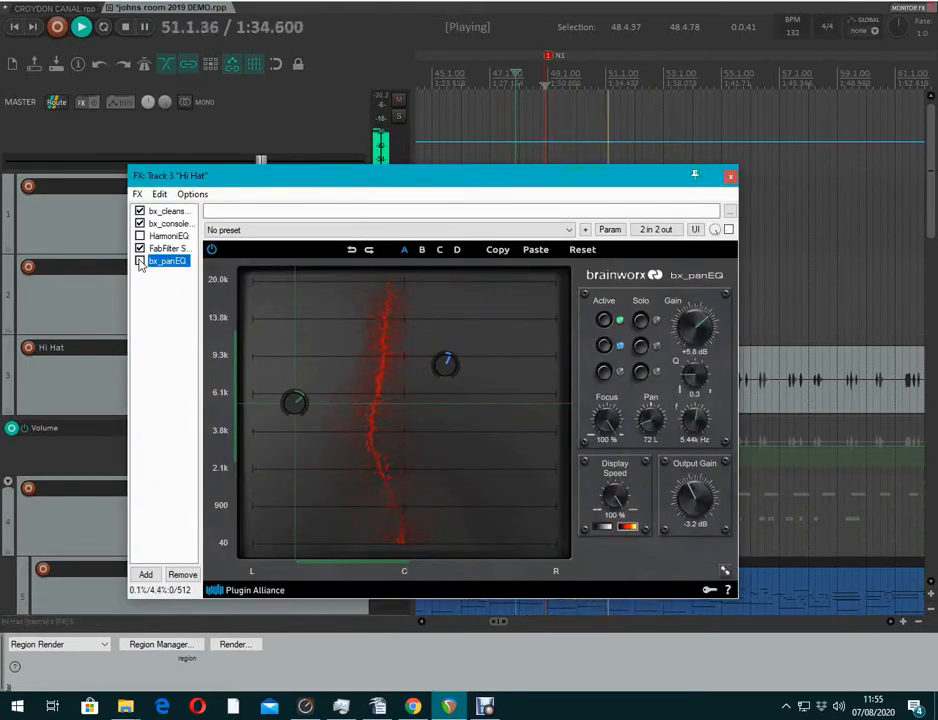
click(140, 262)
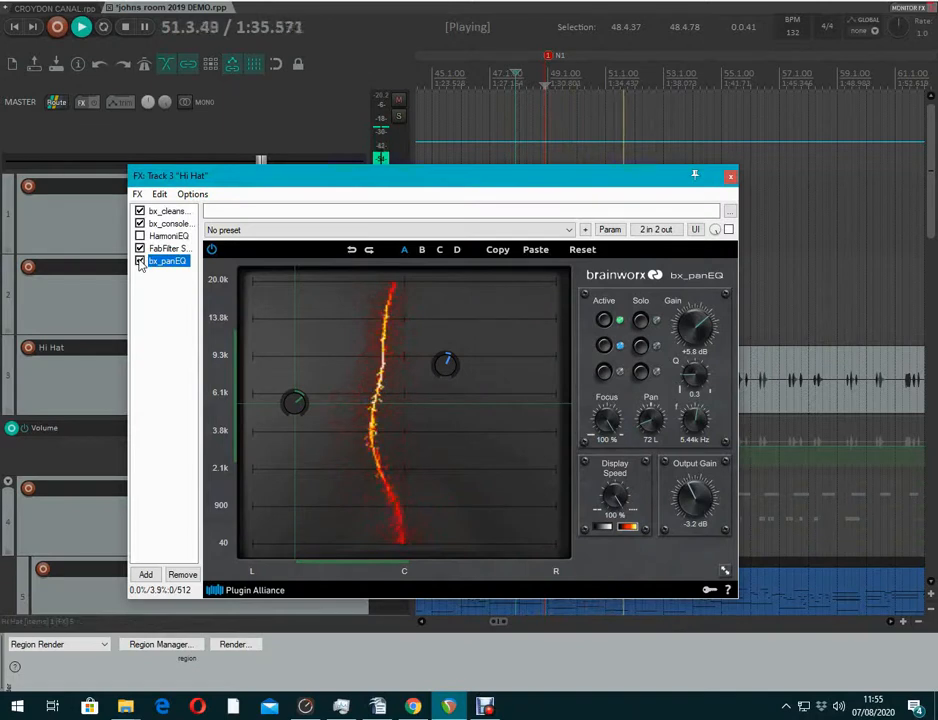
click(731, 179)
key(space)
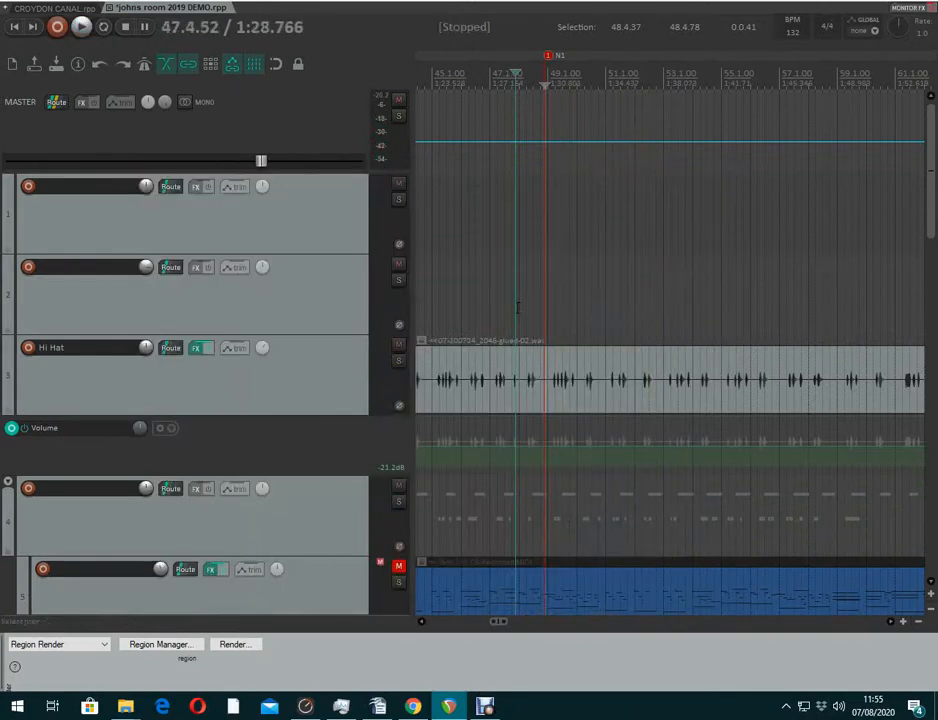
click(195, 349)
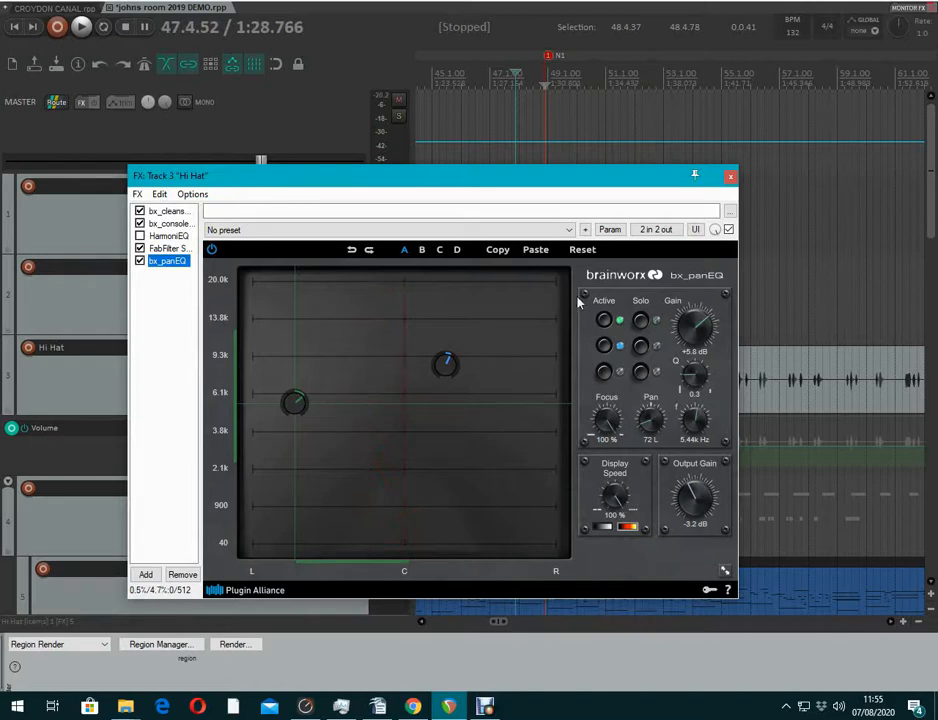
Enable band 3 at about 7.04 kHz panned slightly right, then close the plugin window
click(603, 373)
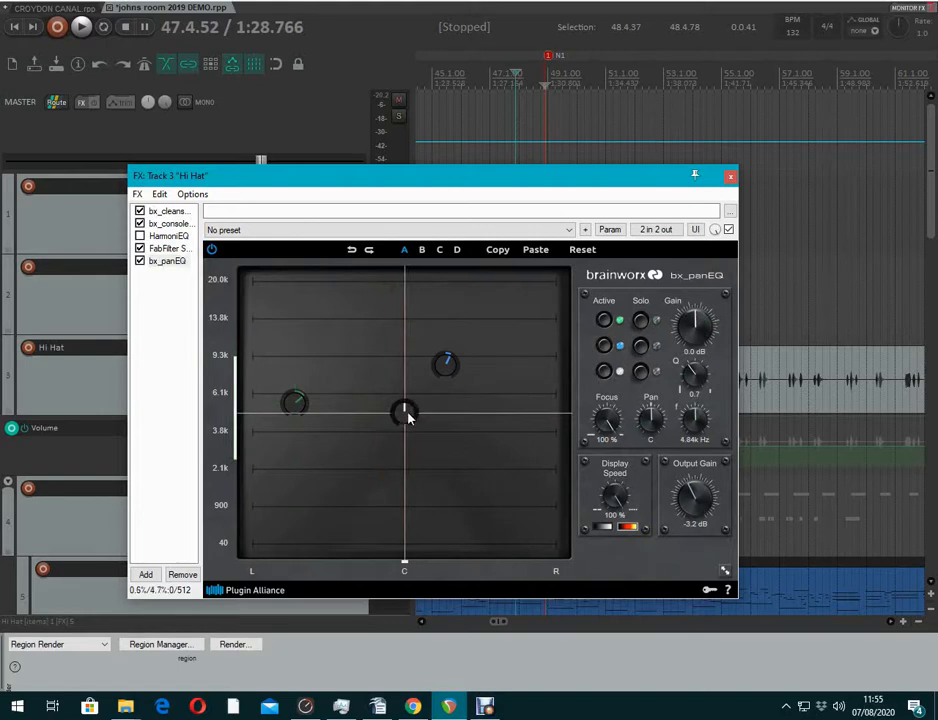
drag(407, 416, 415, 388)
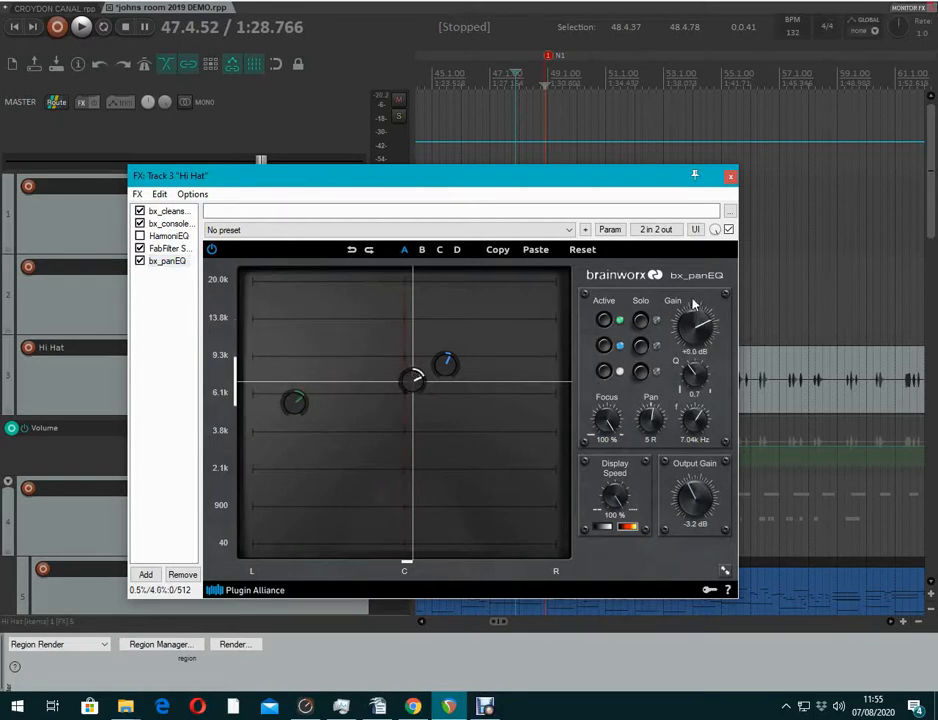
click(731, 177)
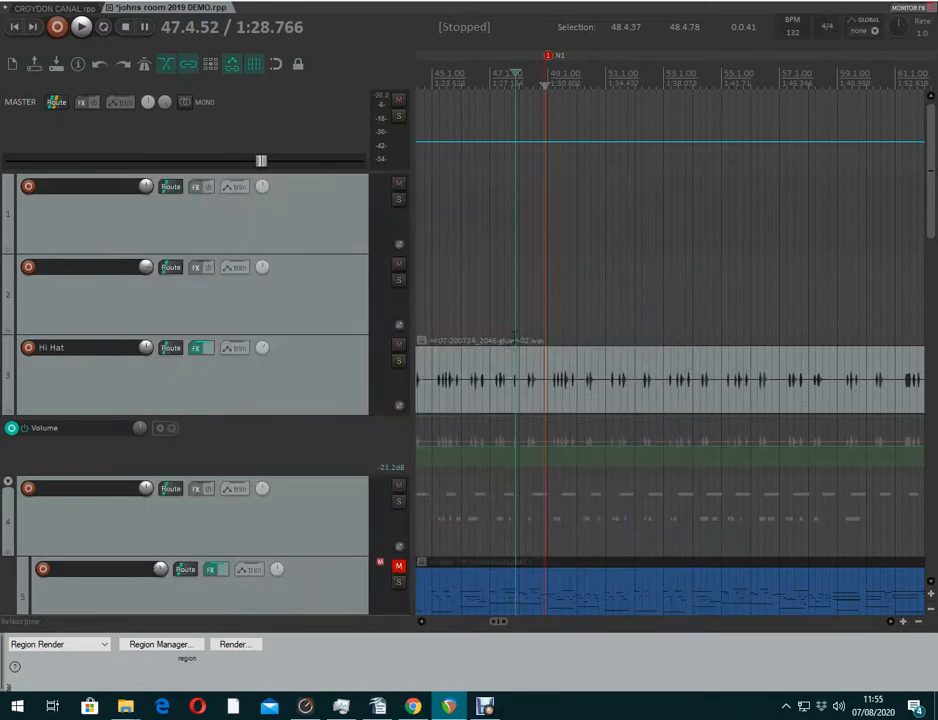
Enable an LFO on the Band3 Pan parameter with Direction set to Centered
click(236, 349)
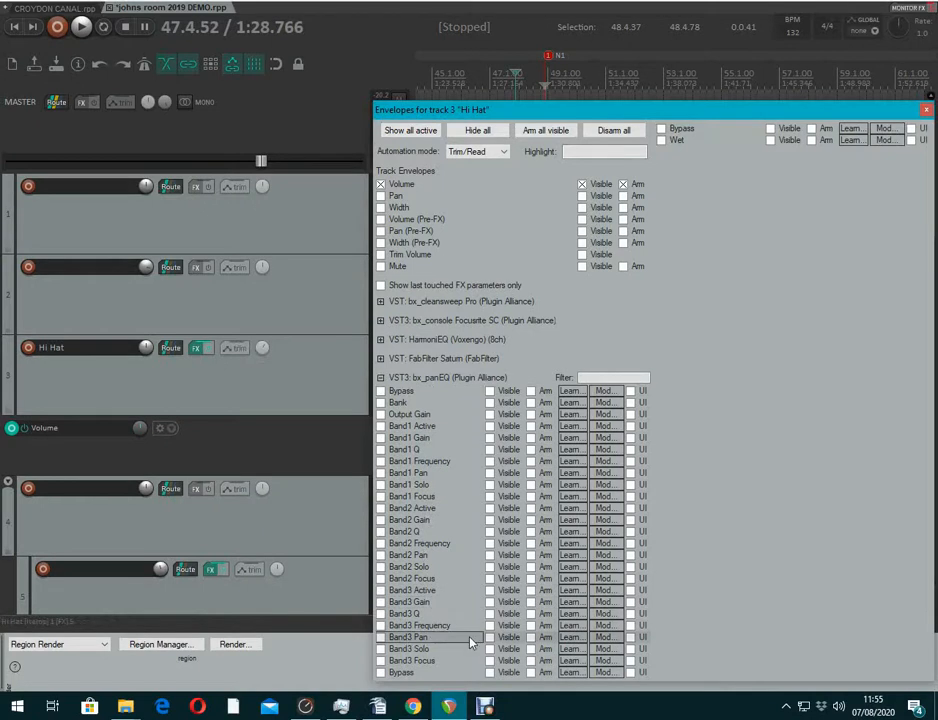
click(601, 639)
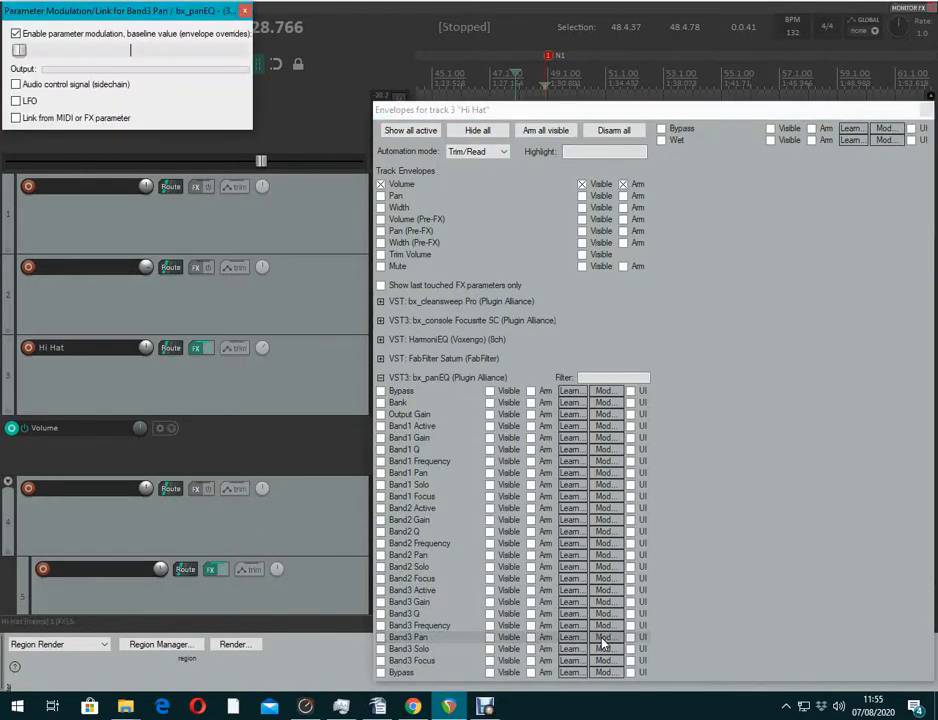
click(16, 101)
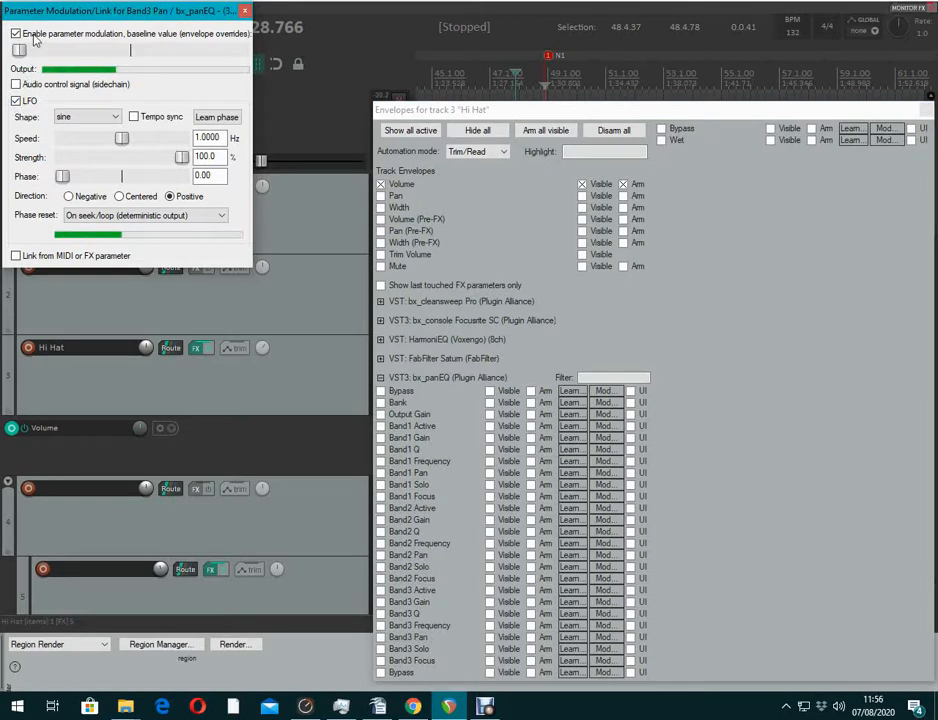
drag(17, 58, 116, 59)
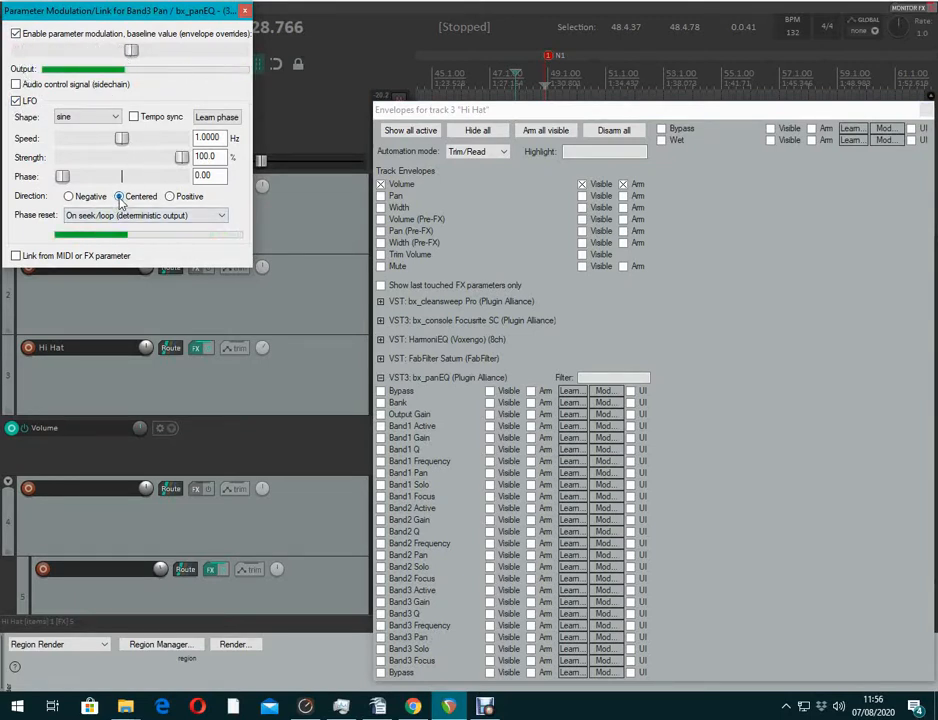
Tempo-sync the LFO at speed 4 QN and close the modulation and envelope windows
click(135, 117)
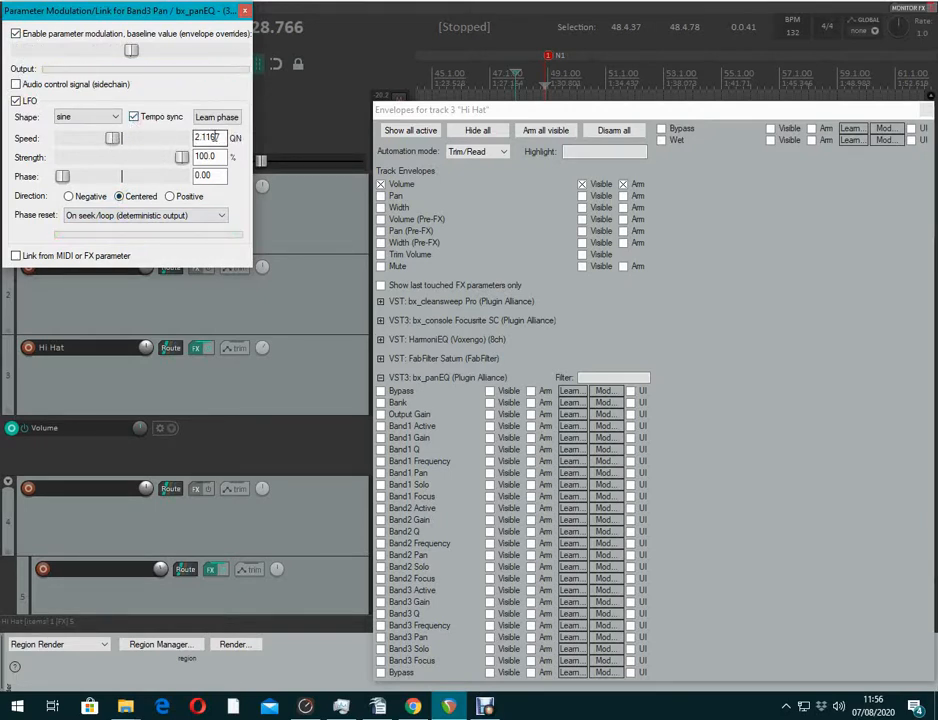
drag(223, 138, 179, 141)
text(4)
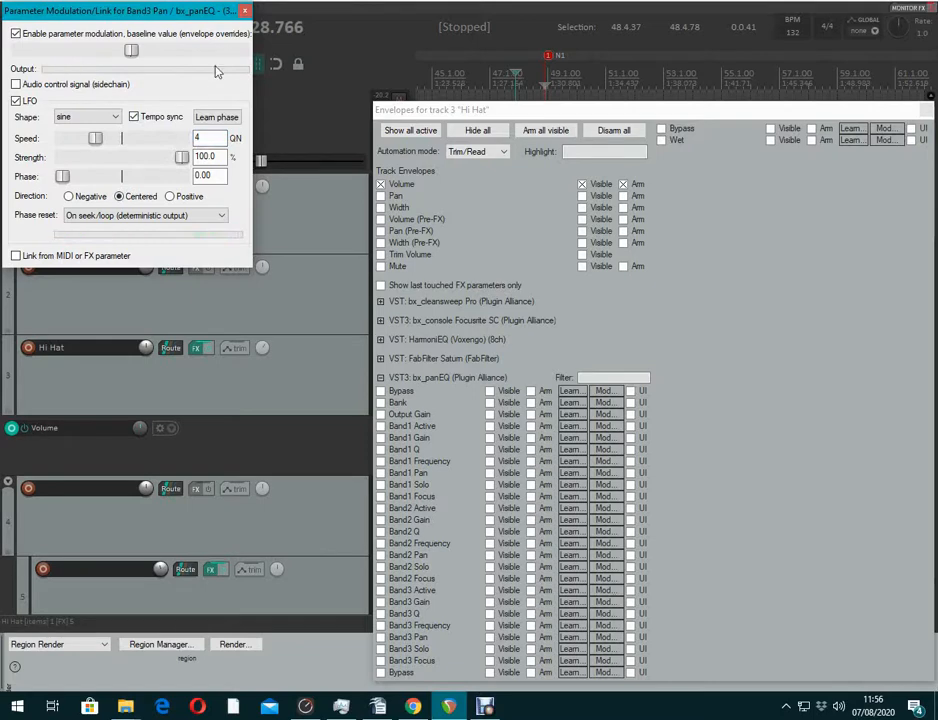
click(243, 12)
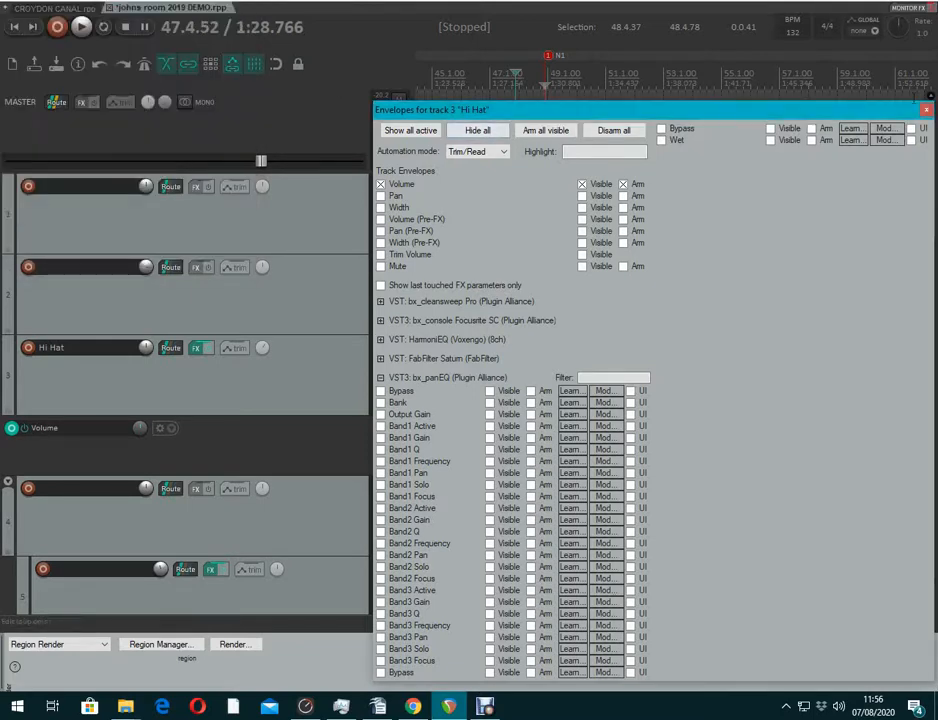
click(926, 109)
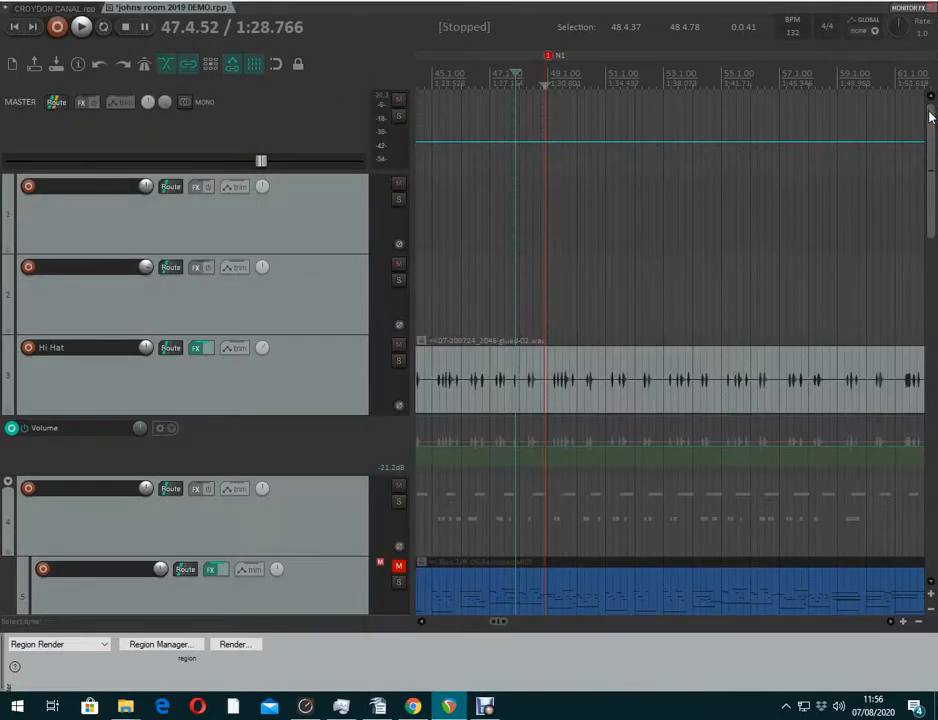
Reopen the Hi Hat FX chain and the Band3 Pan parameter modulation settings
click(197, 348)
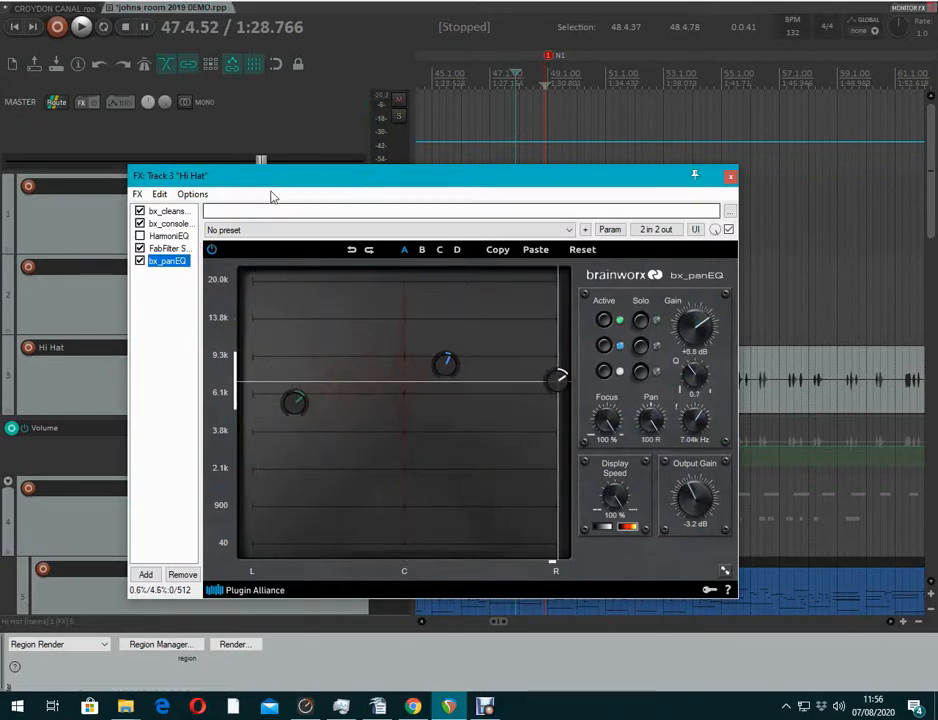
drag(372, 176, 629, 161)
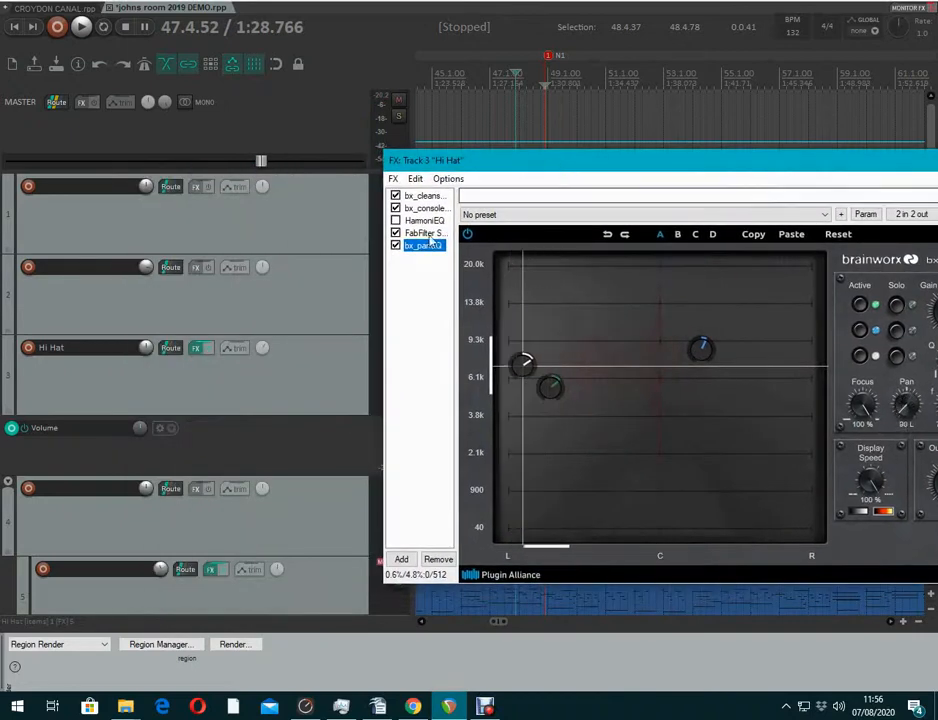
click(245, 349)
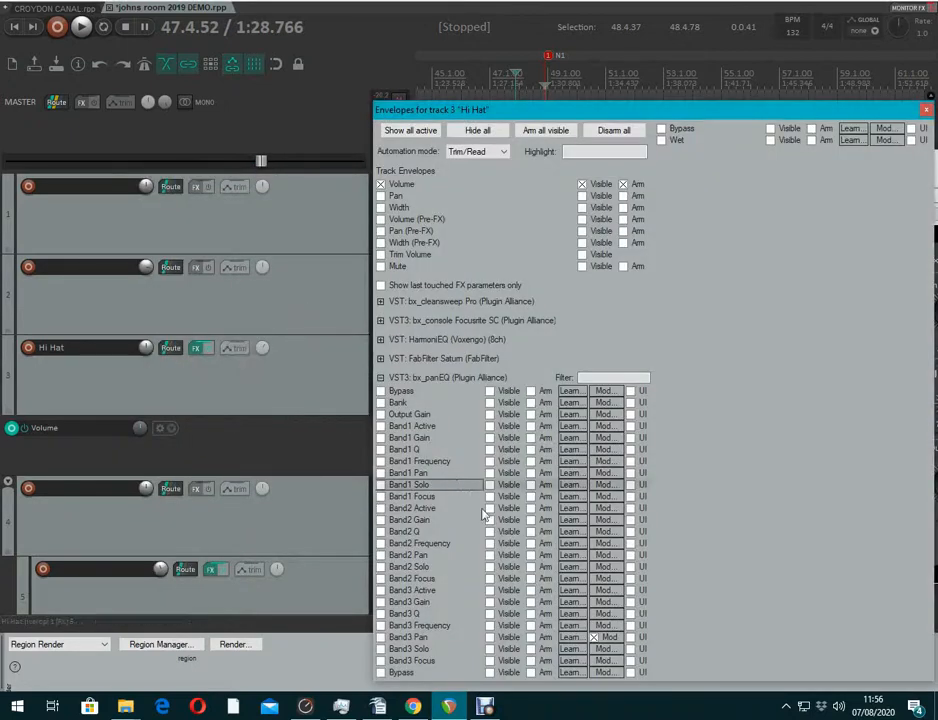
click(606, 637)
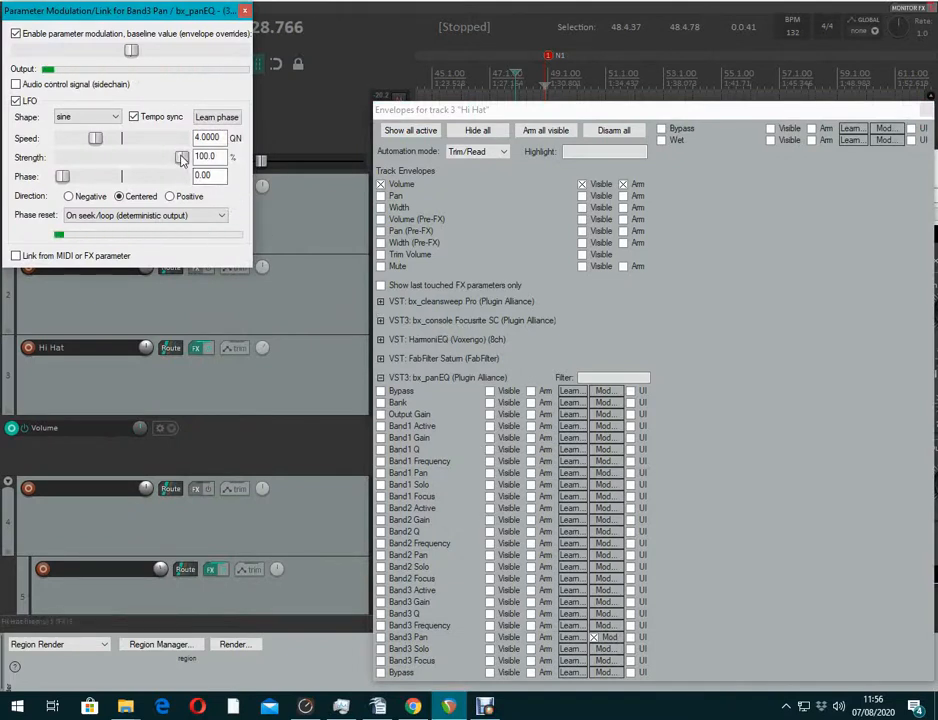
Lower the Band3 Pan LFO strength to 62.5% and shift its baseline further right
drag(174, 160, 149, 161)
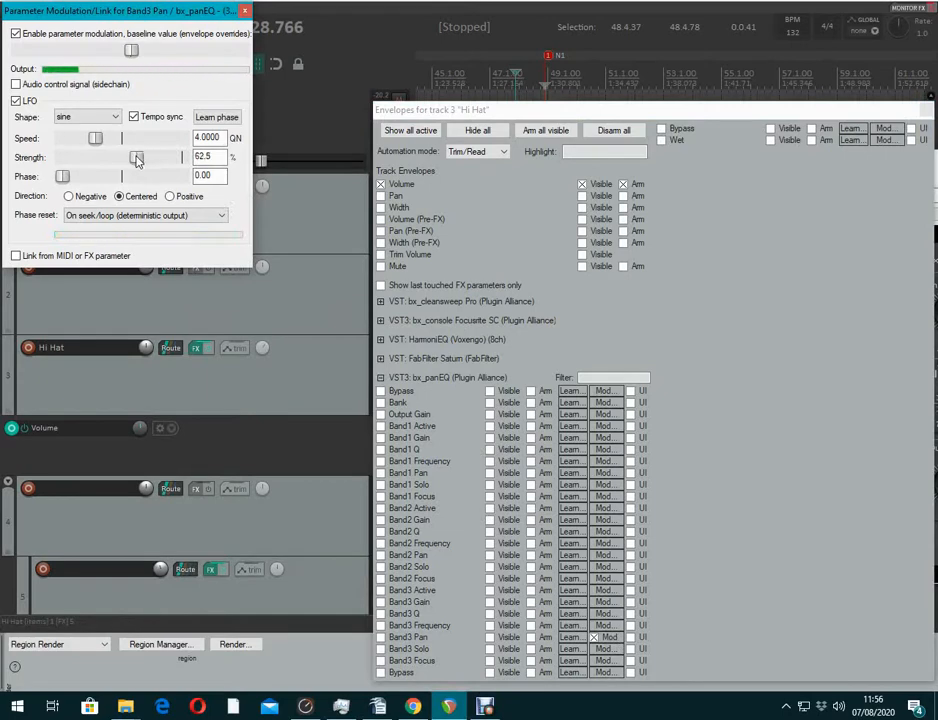
click(926, 111)
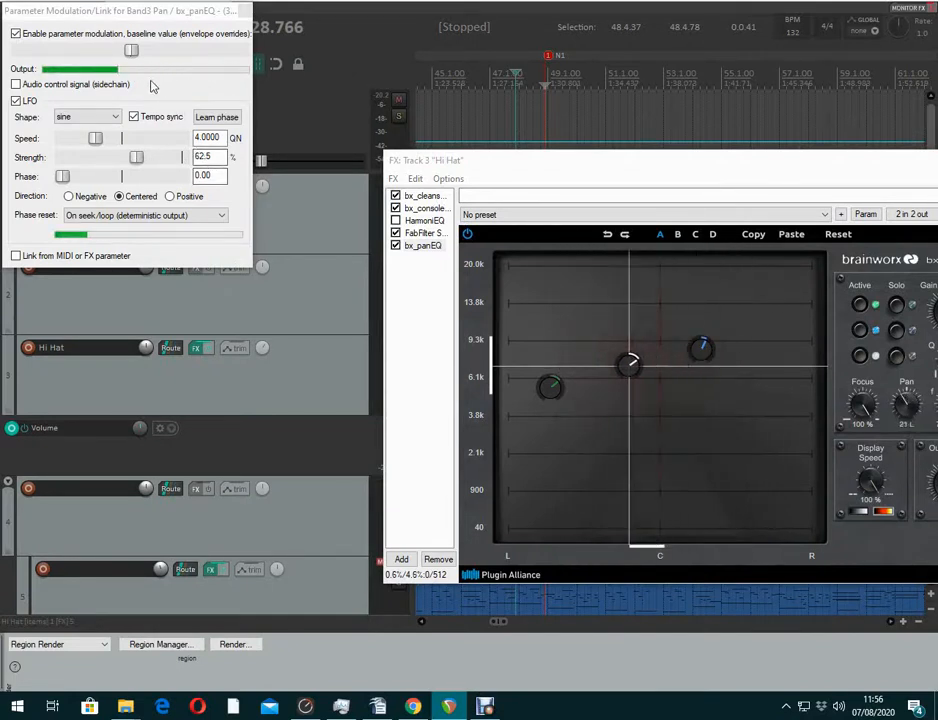
drag(132, 52, 168, 52)
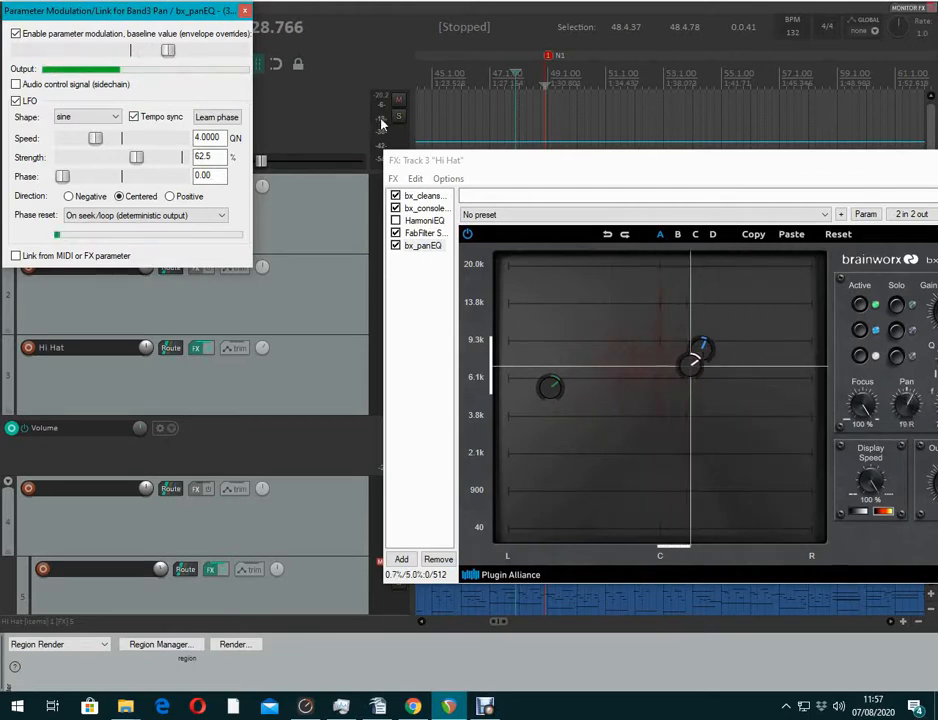
drag(744, 162, 580, 313)
Close the plugin and modulation windows, then play, stop and replay to hear the hi-hat pan sweep
click(825, 315)
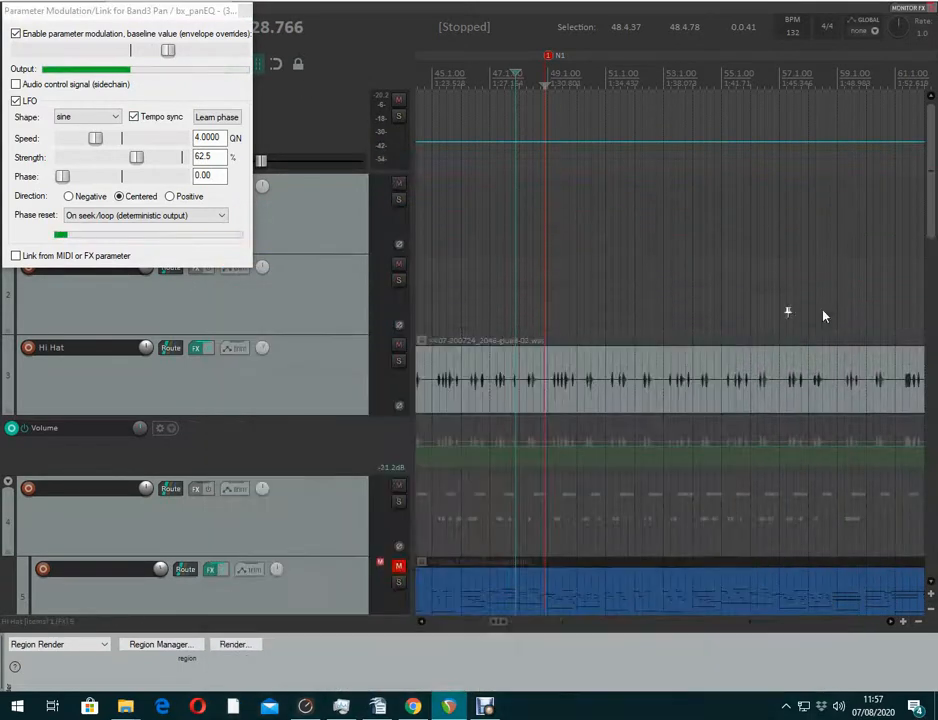
key(space)
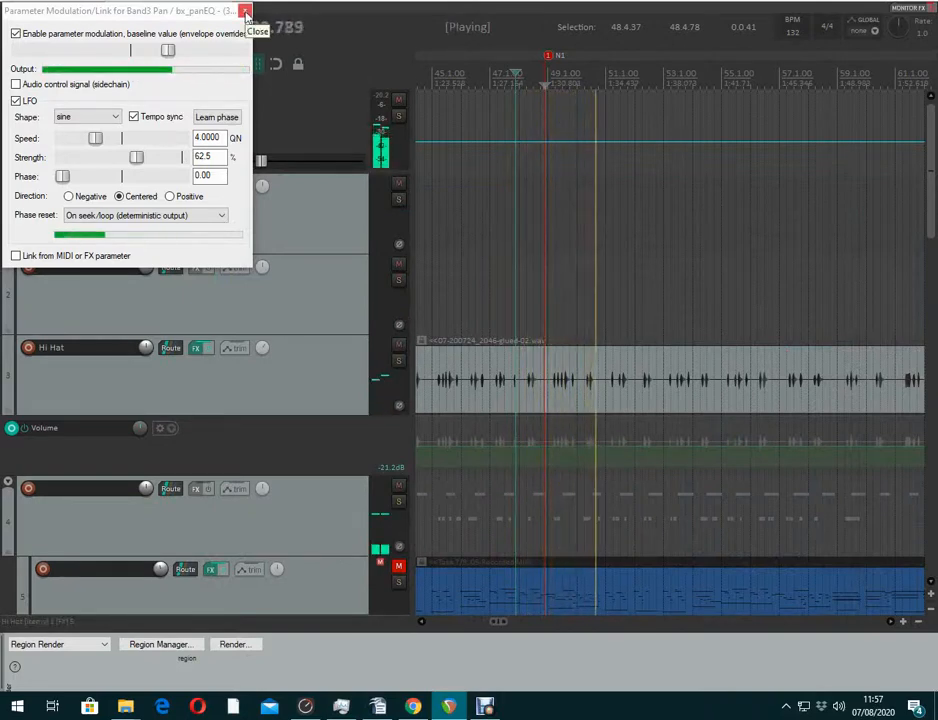
click(245, 12)
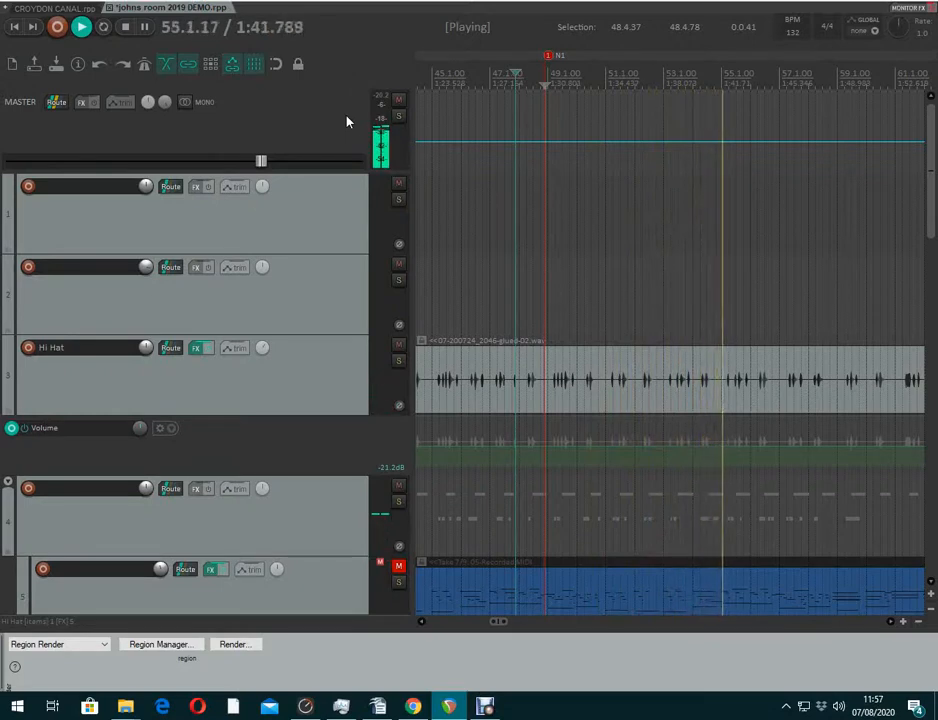
key(space)
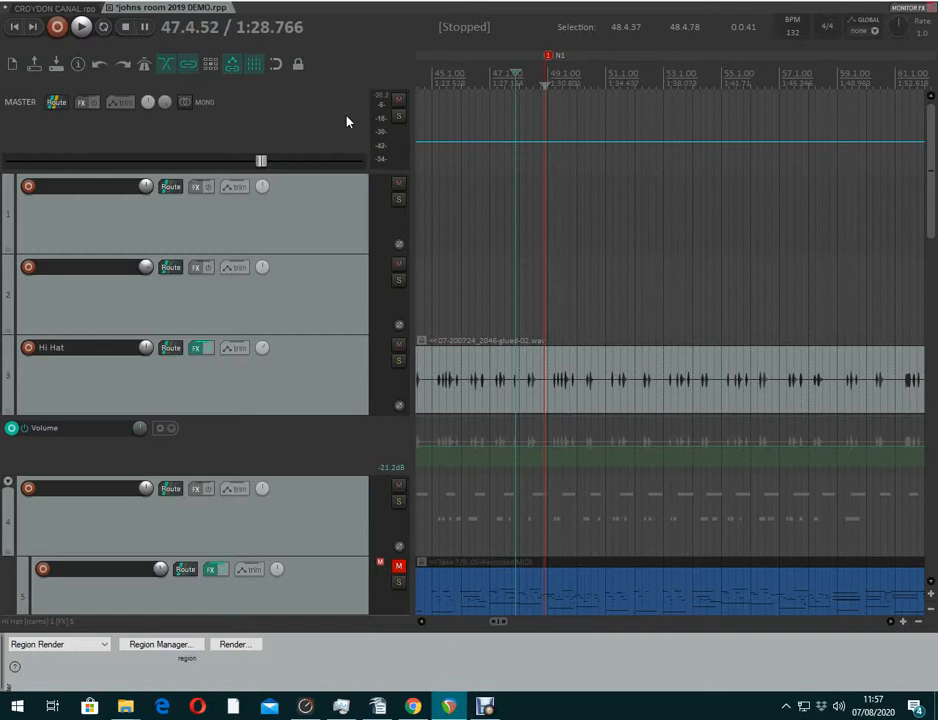
key(space)
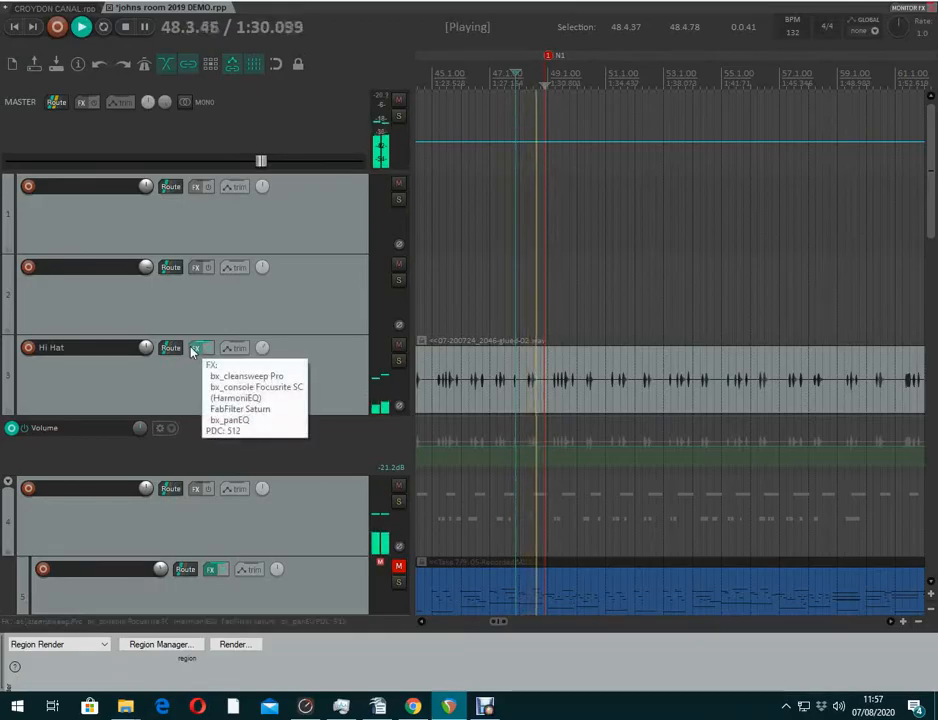